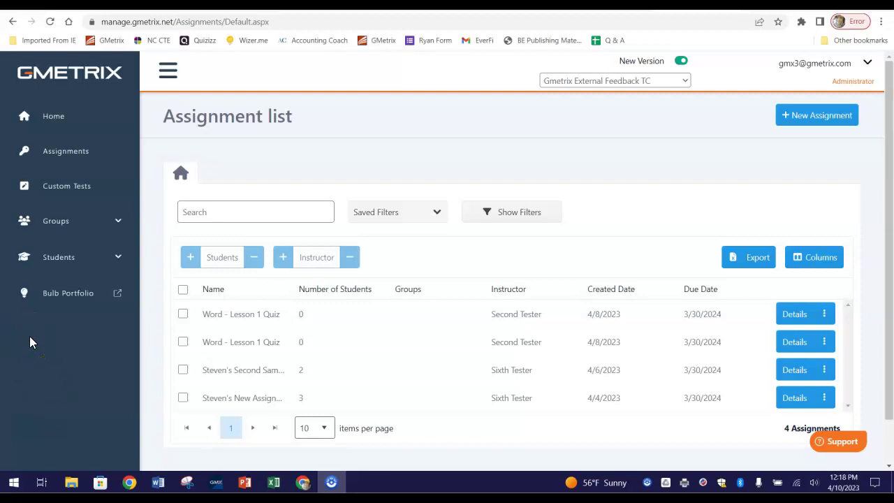
Step: Find the students by name and open the details of the fourth student in the list
left_click(56, 233)
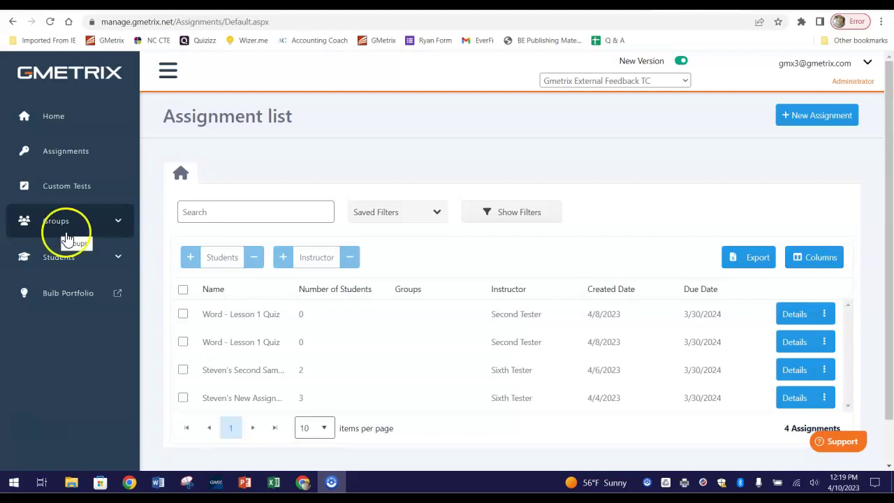
left_click(97, 257)
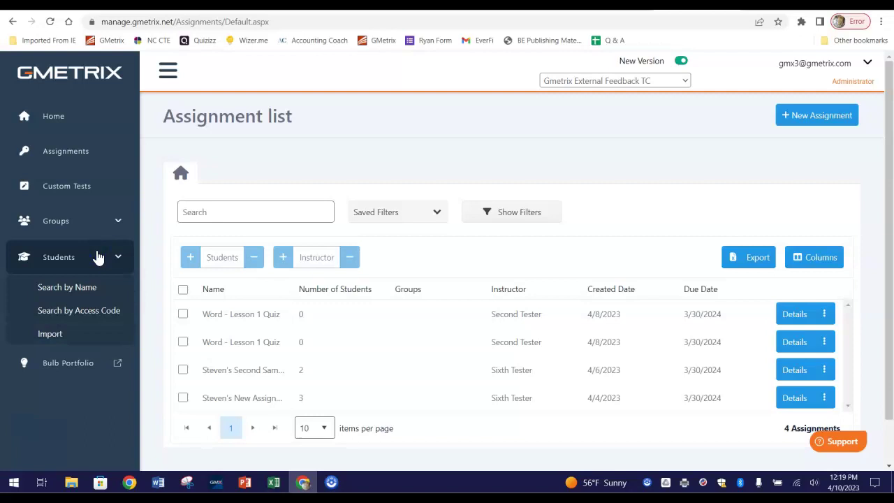
left_click(79, 292)
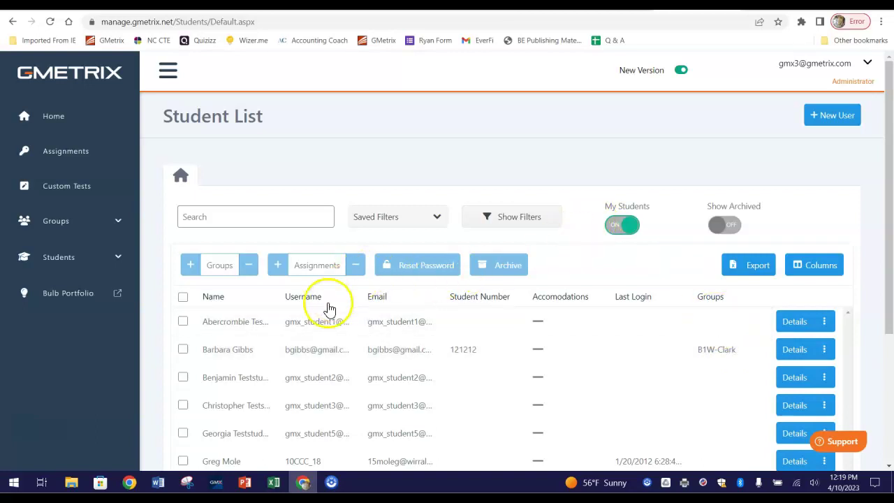
scroll(273, 377, "down", 1)
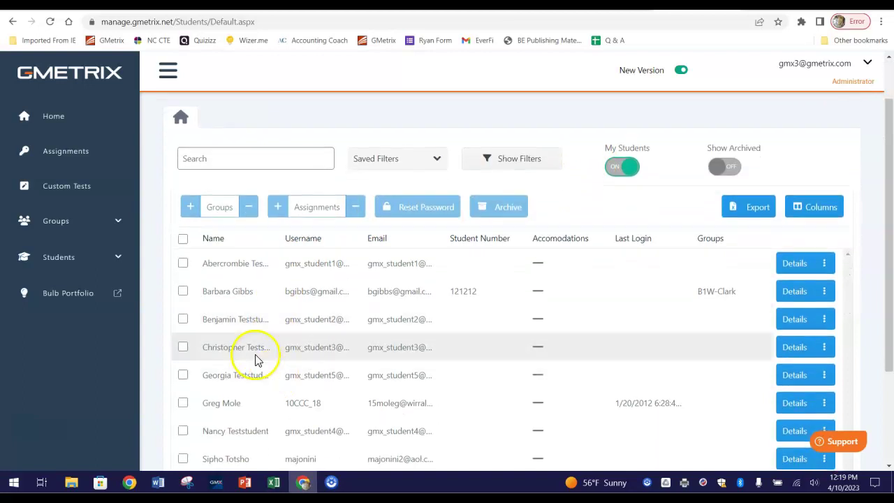
left_click(826, 348)
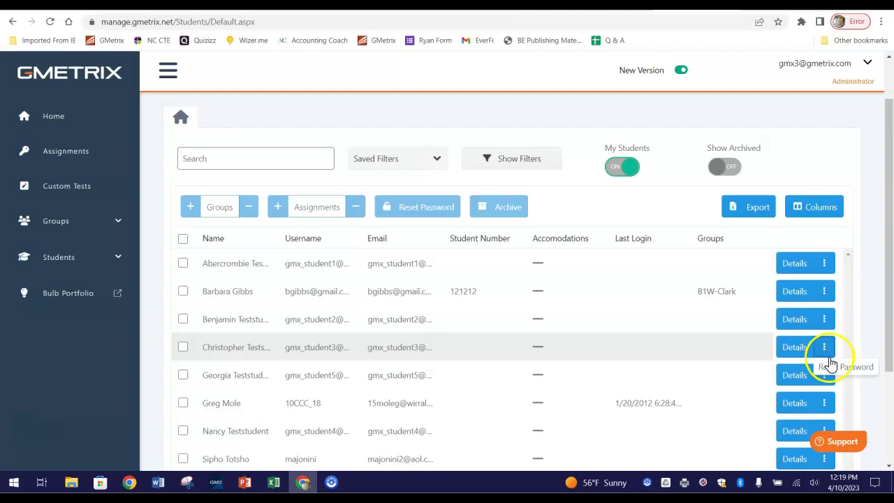
left_click(796, 349)
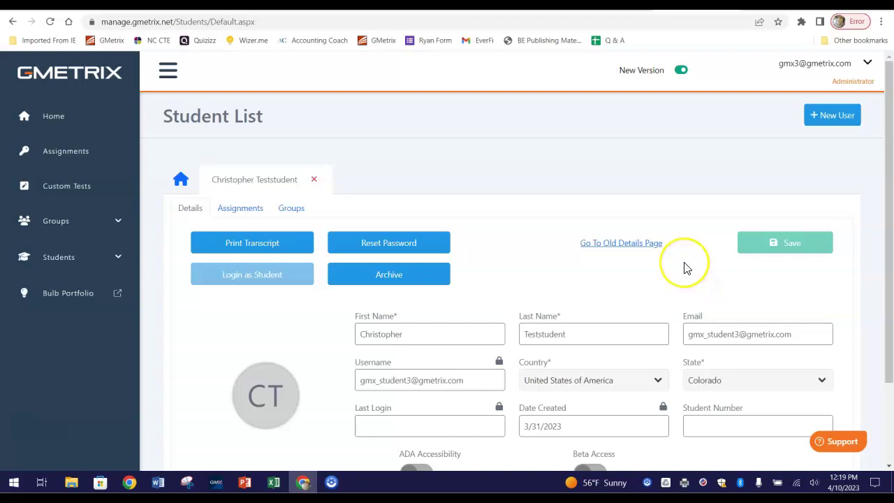
scroll(686, 268, "down", 2)
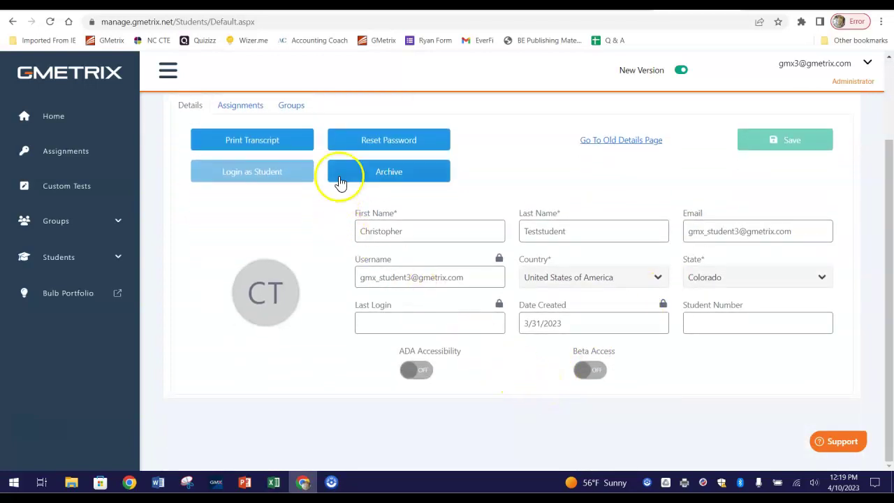
Step: Add the open student to the B1W-Clark group
left_click(286, 106)
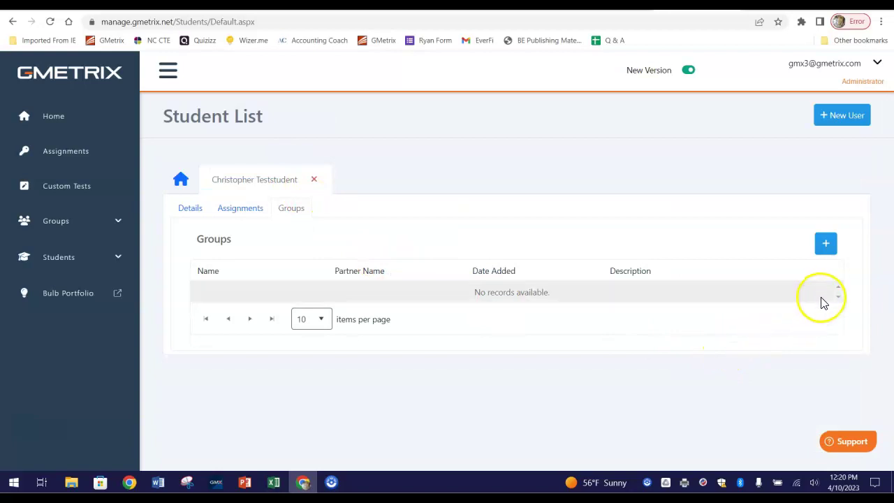
left_click(825, 244)
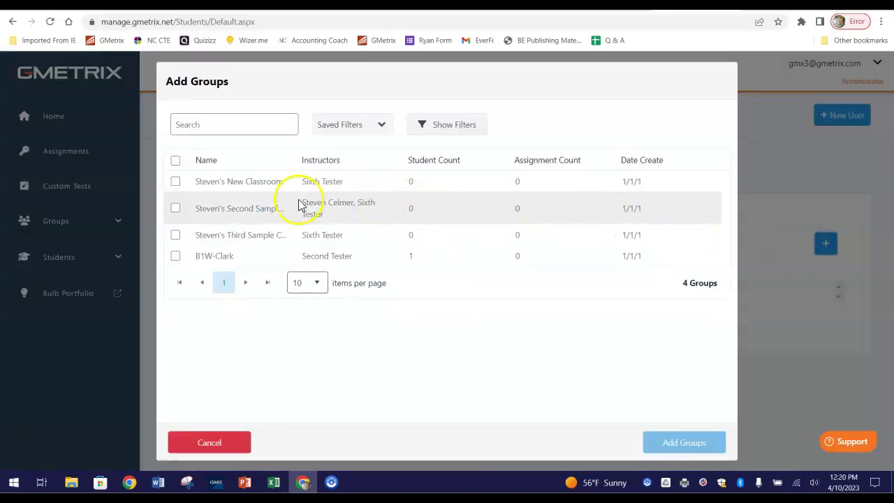
left_click(175, 258)
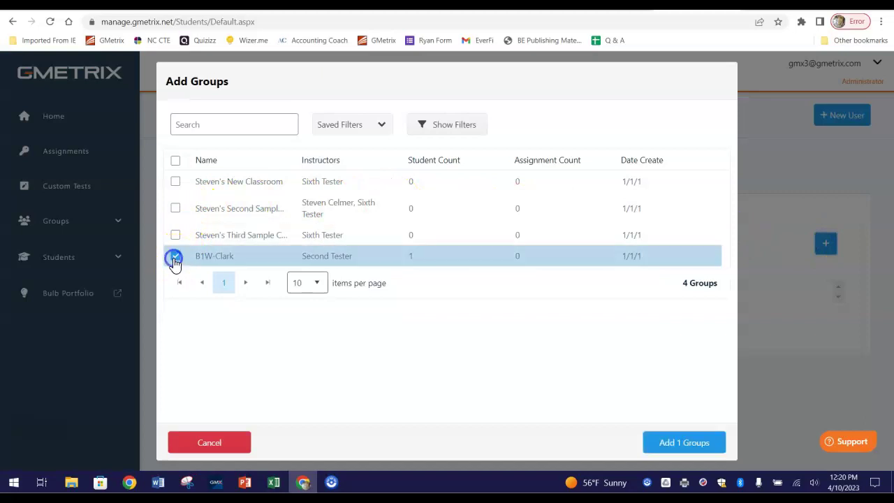
left_click(690, 447)
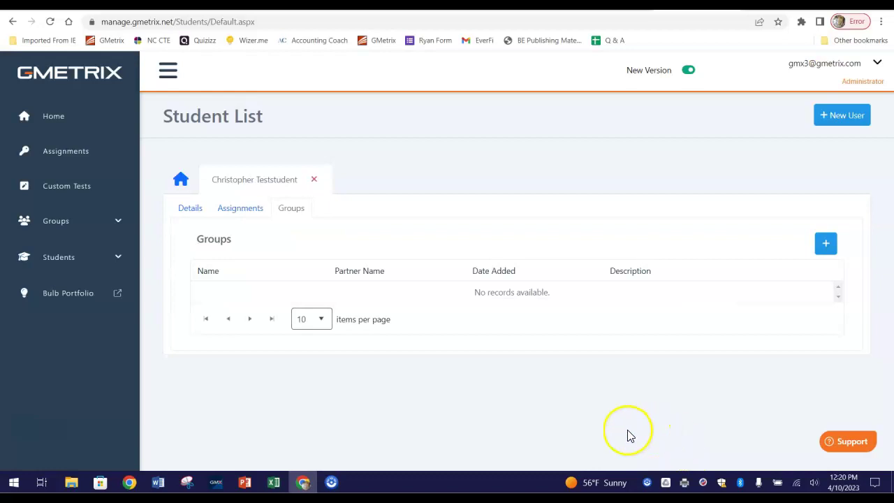
Step: Review the student's assignments and personal details, and view the student's transcript without printing it
left_click(244, 213)
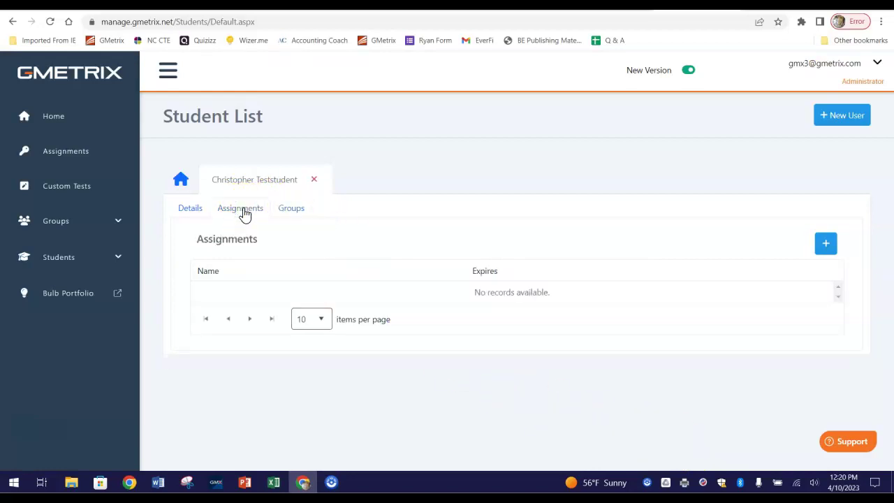
left_click(206, 216)
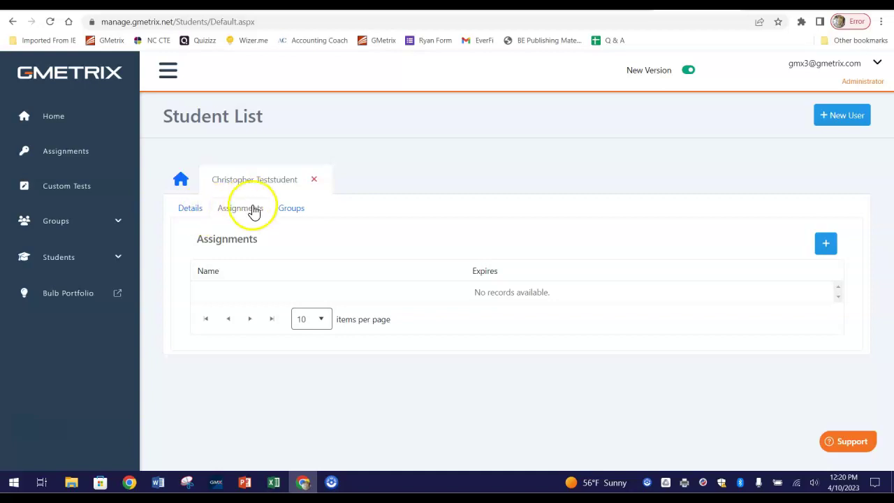
left_click(254, 207)
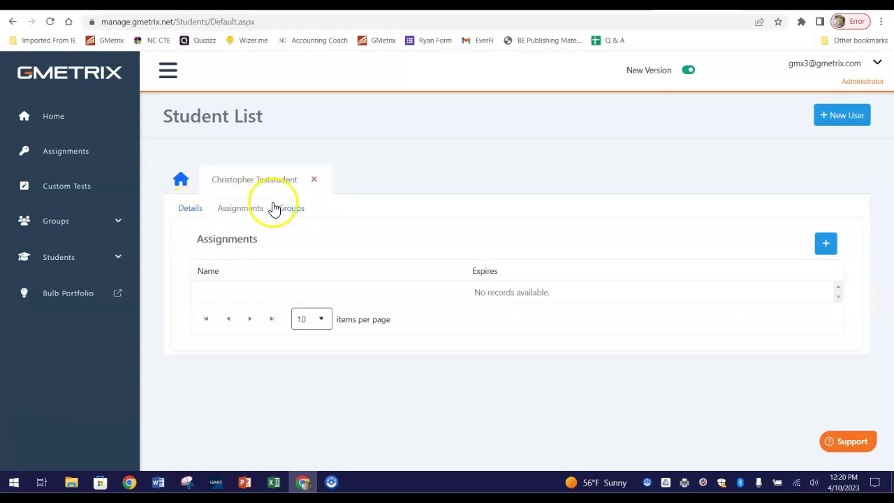
left_click(181, 210)
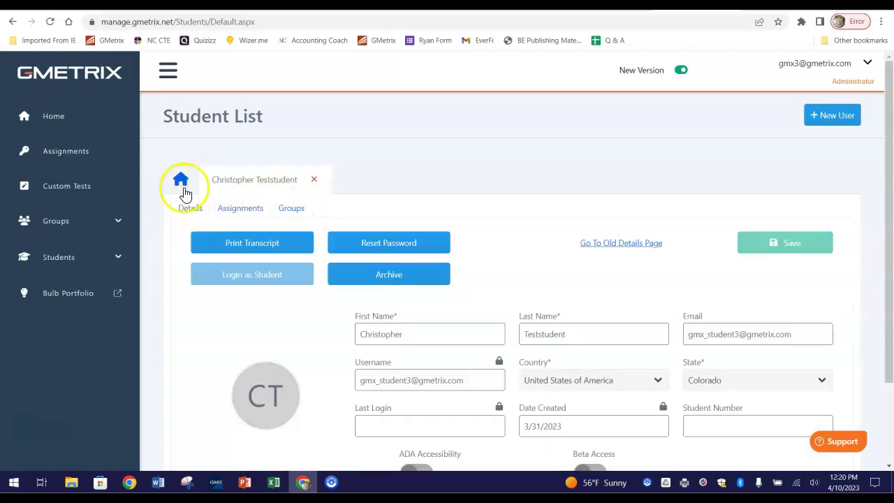
scroll(594, 181, "down", 1)
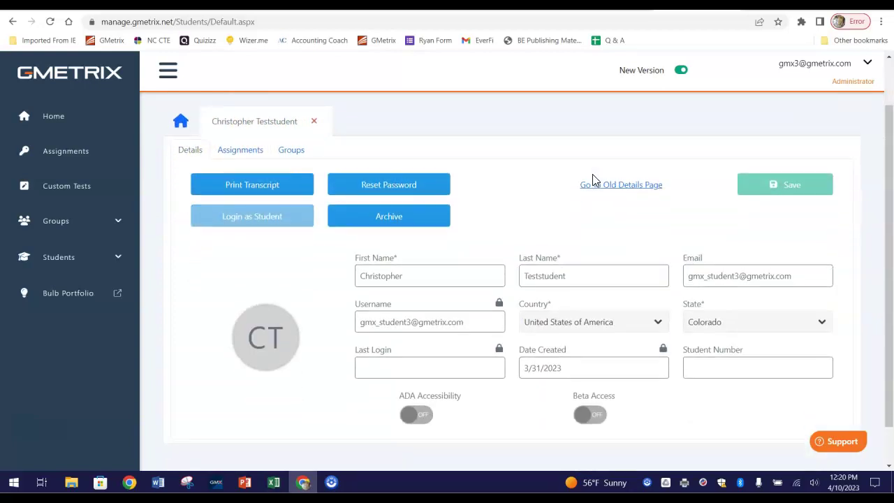
left_click(251, 187)
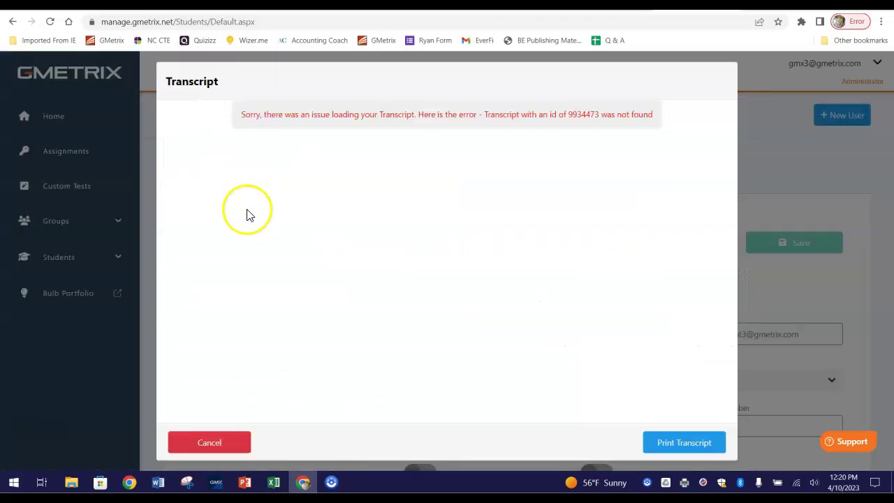
left_click(216, 442)
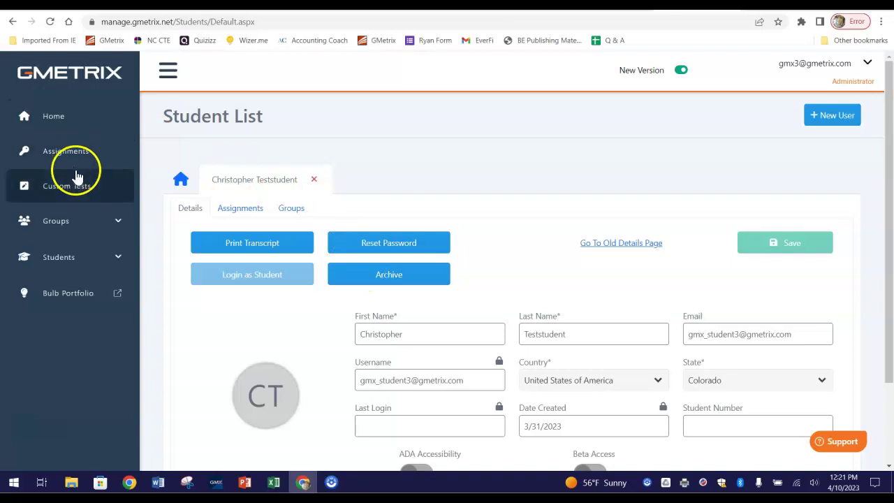
Step: Open the list of student groups and check the entry of the B1W-Clark group
left_click(67, 222)
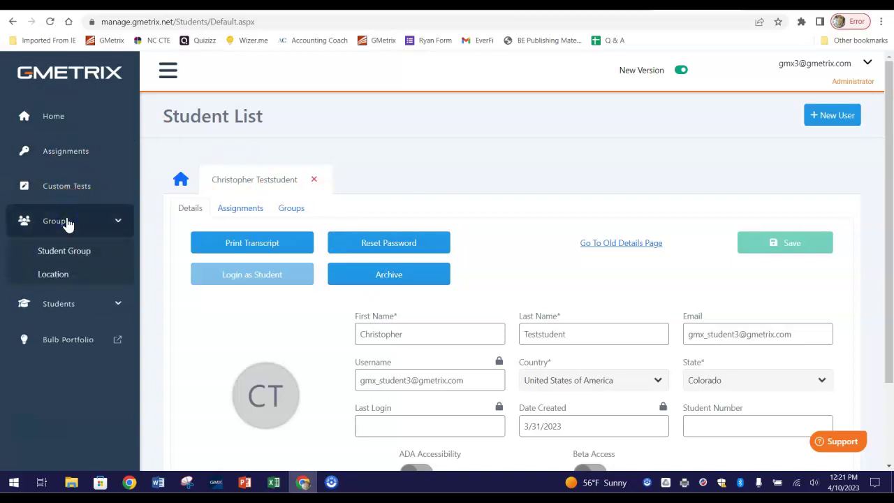
left_click(67, 253)
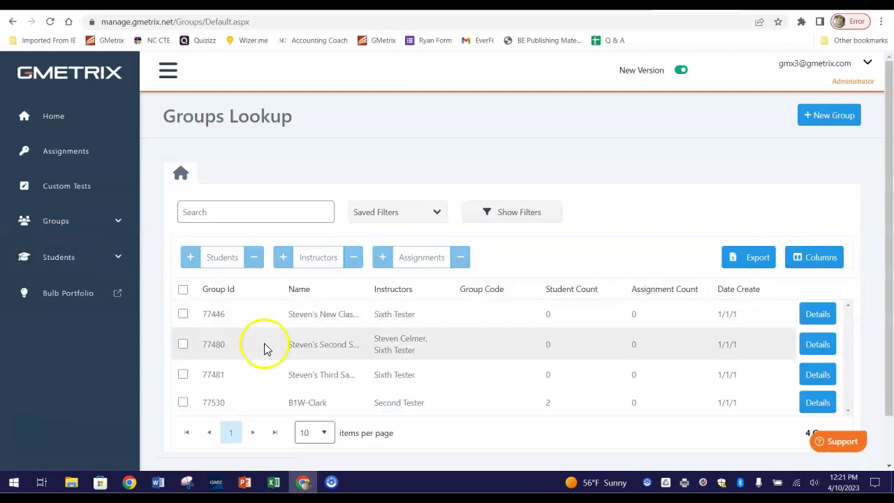
left_click(299, 416)
left_click(303, 408)
Step: Start a new group named B2W-Clark with the description "Word/PowerPoint Students"
left_click(844, 115)
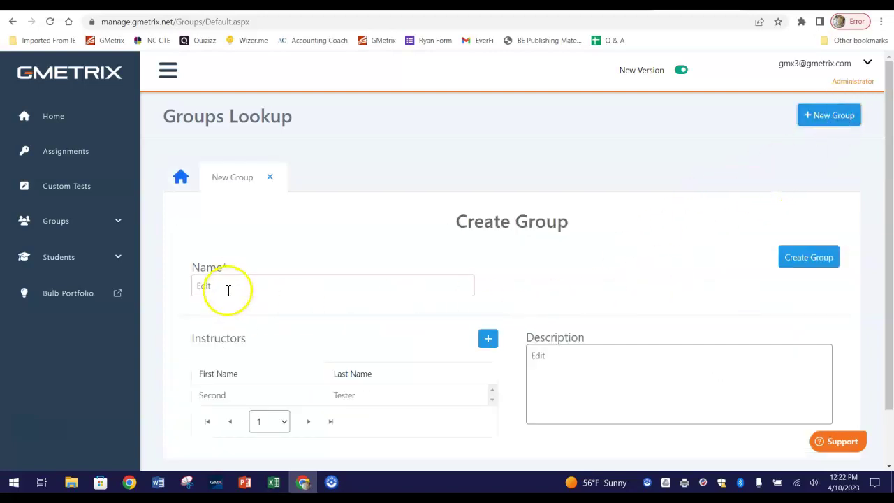
left_click(225, 283)
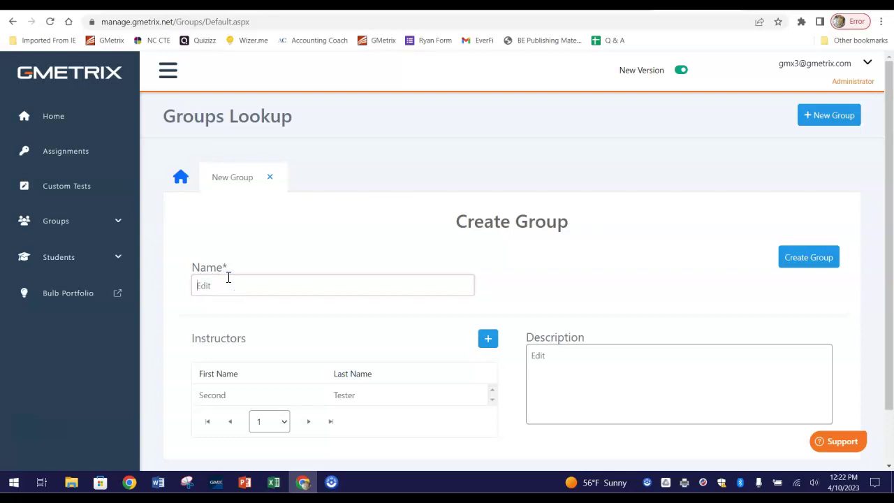
type("B2W-Clark")
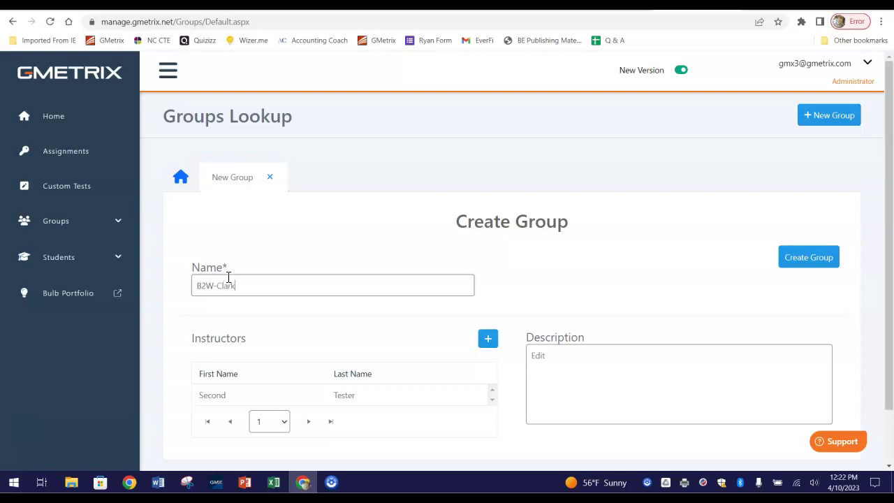
left_click(546, 360)
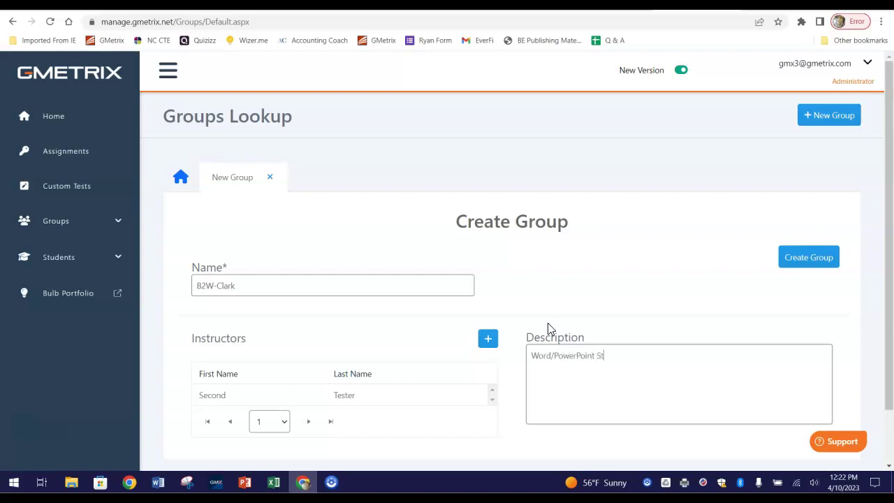
left_click(829, 264)
scroll(202, 370, "down", 1)
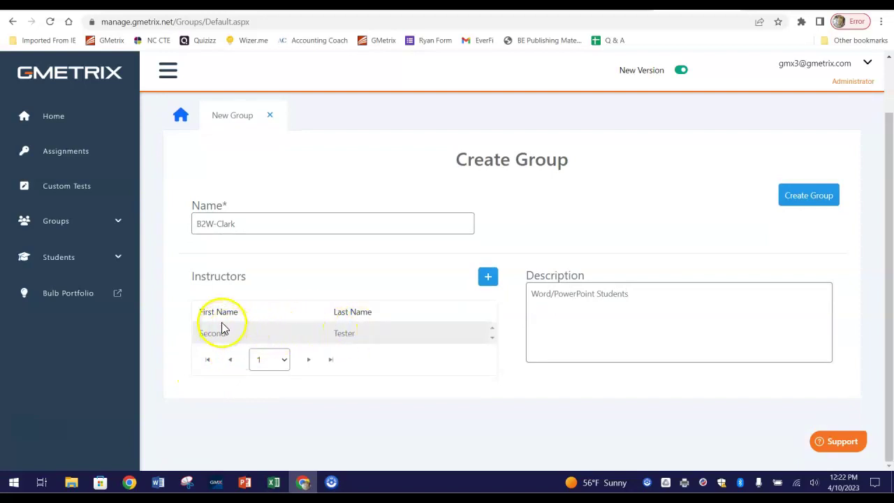
Step: Check the available instructors without adding any, and create the B2W-Clark group
left_click(487, 278)
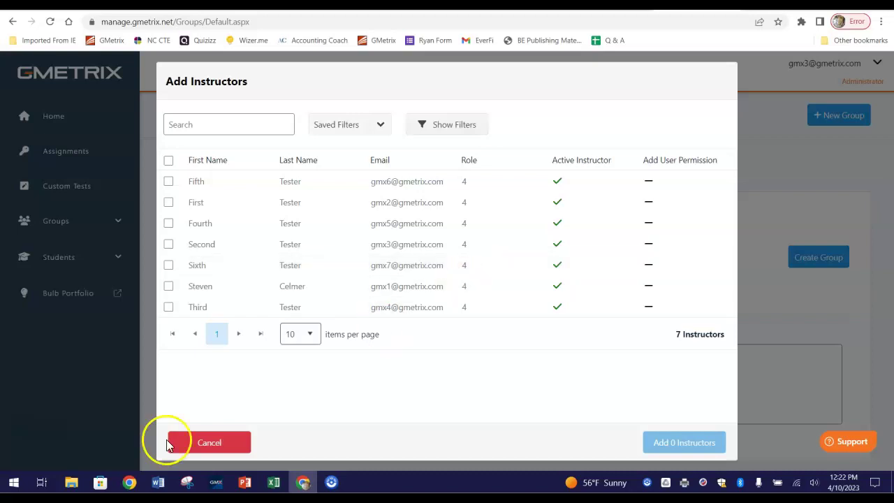
left_click(218, 447)
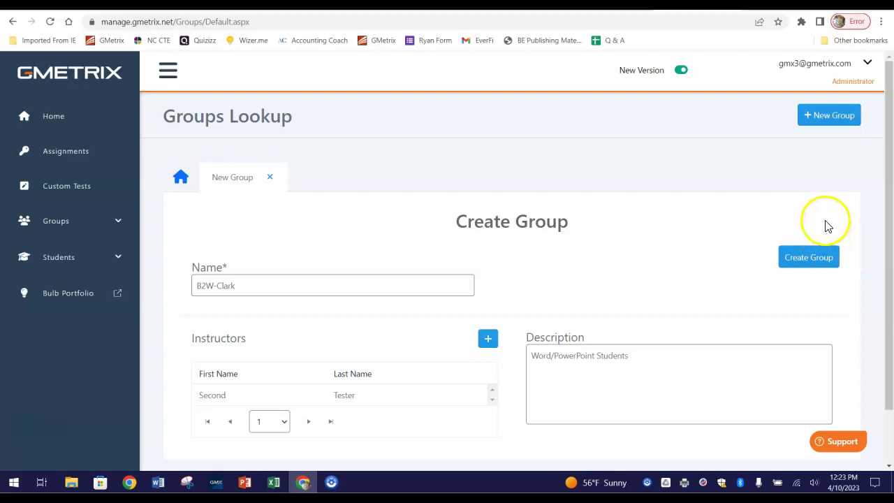
left_click(810, 260)
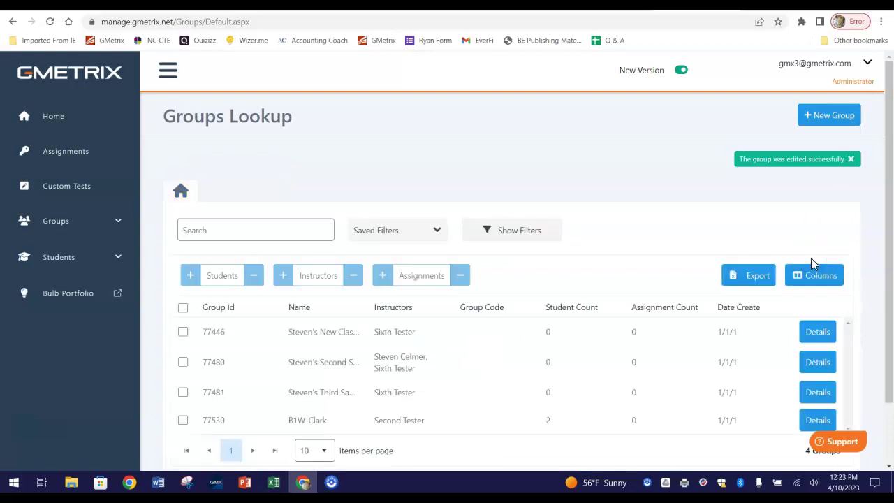
Step: Open the details of the B1W-Clark group and review its students
scroll(391, 360, "down", 1)
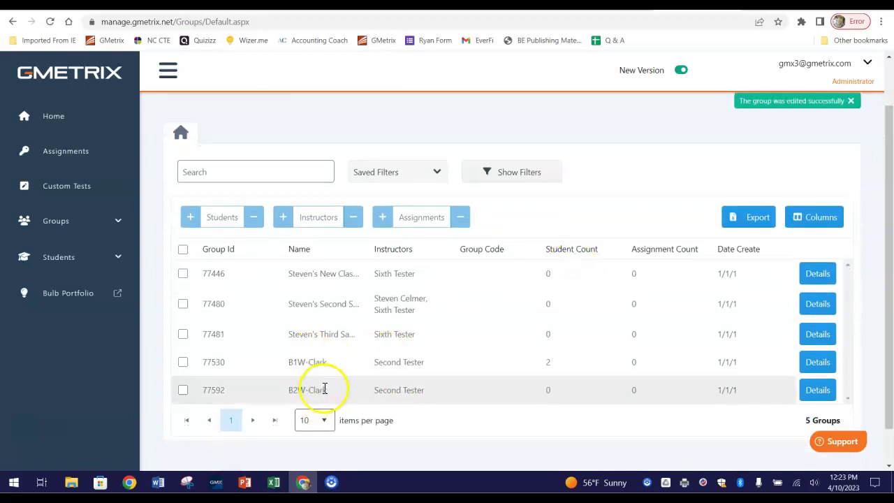
scroll(318, 382, "down", 1)
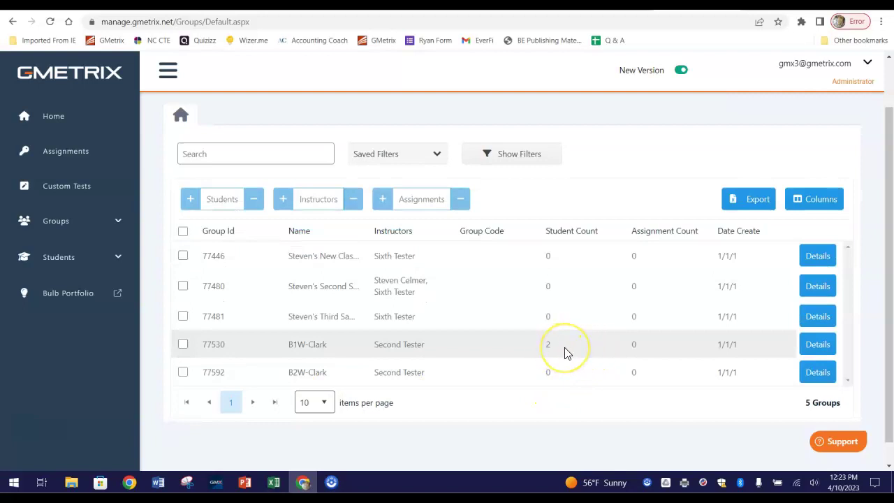
left_click(817, 345)
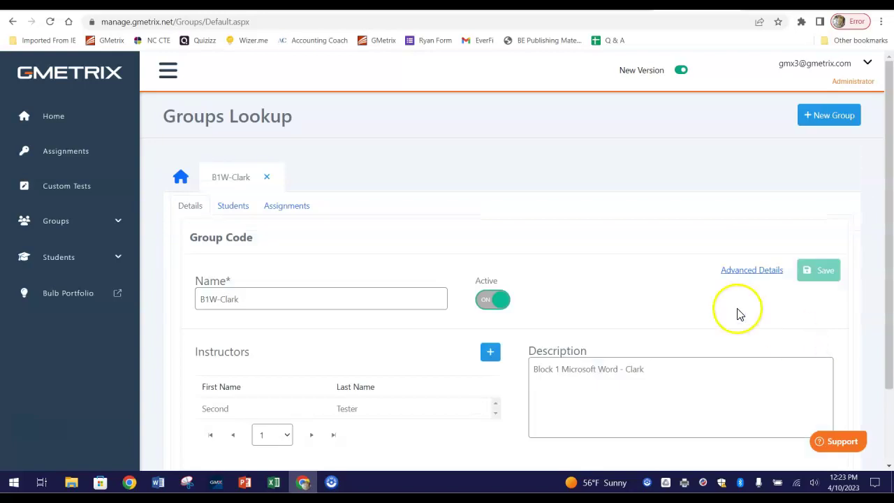
scroll(737, 314, "down", 2)
left_click(227, 148)
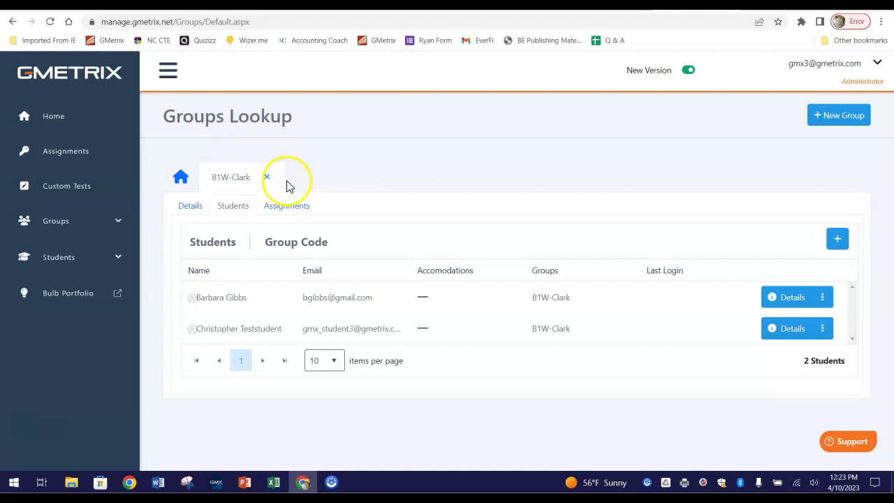
Step: Add the second Word - Lesson 1 Quiz assignment in the list to the B1W-Clark group
left_click(294, 212)
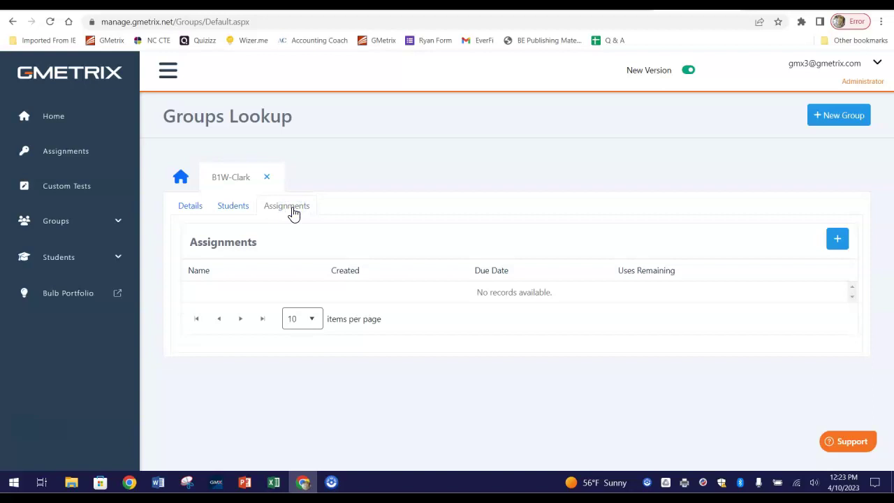
left_click(837, 239)
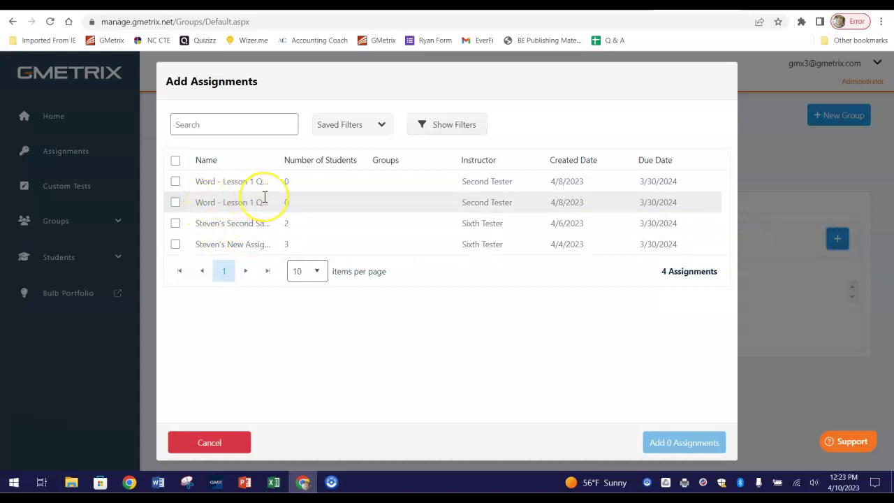
left_click(174, 201)
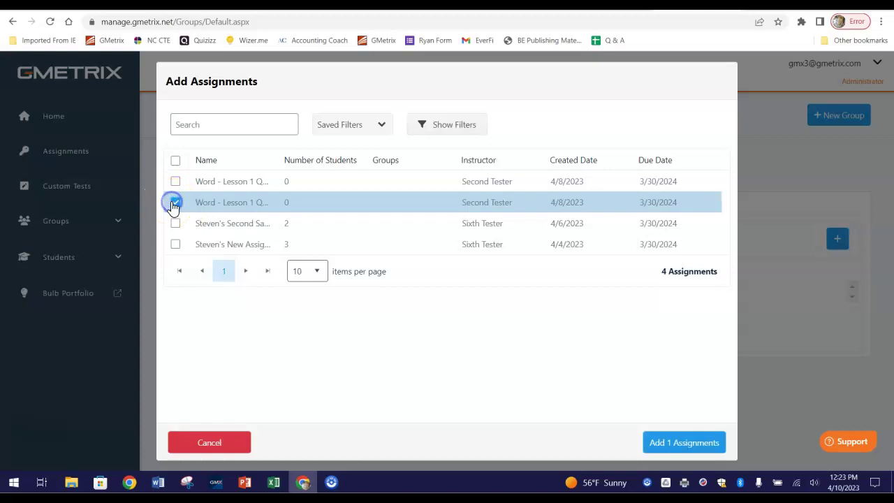
left_click(663, 446)
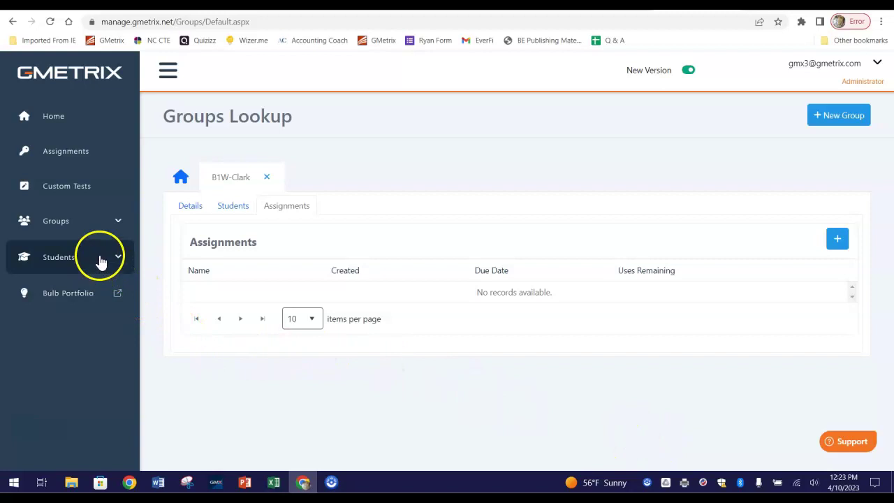
Step: Open the custom tests and choose Microsoft Office 2019 as the category for filtering existing tests
left_click(85, 192)
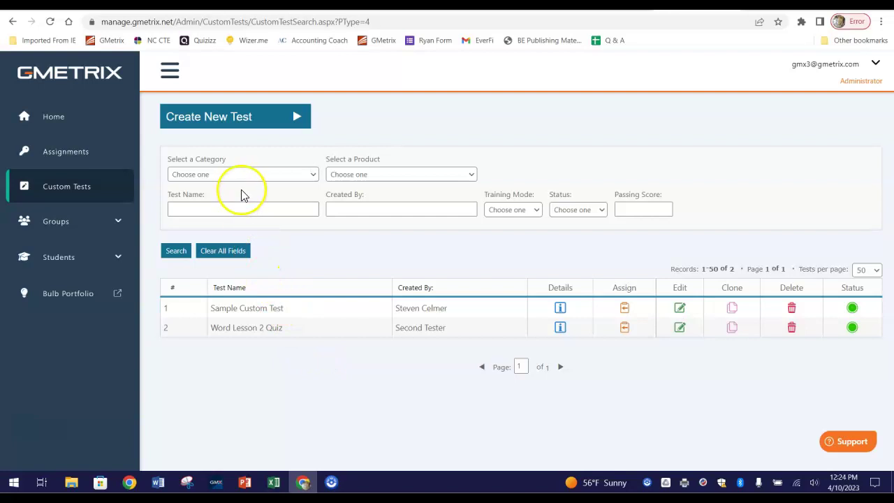
left_click(293, 176)
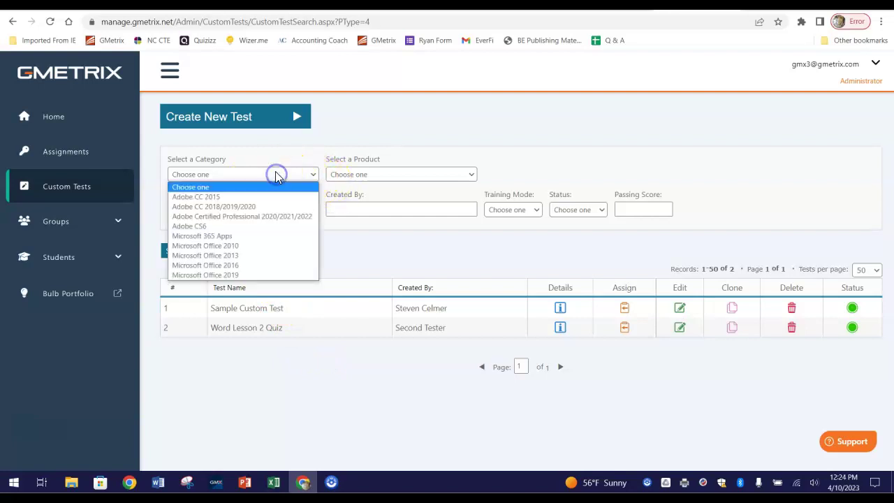
left_click(237, 275)
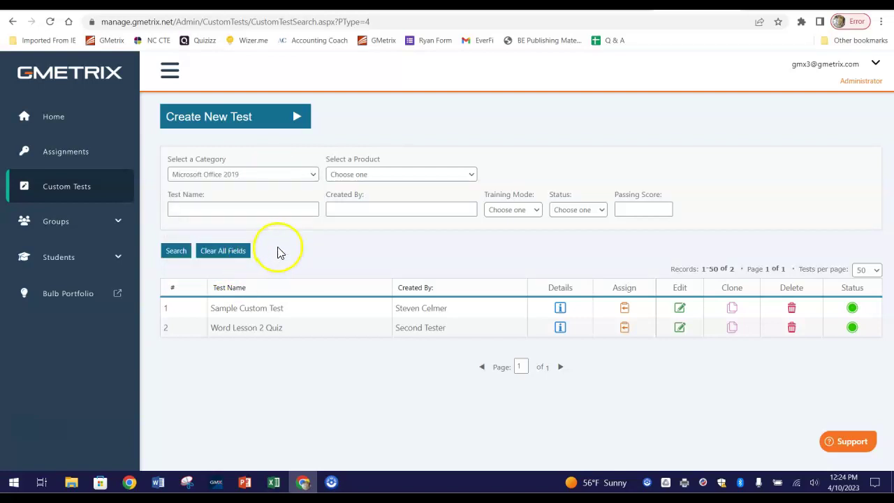
Step: Start a new custom test named "Word Lesson 3 Quiz" with a passing score of 70 and training mode enabled
left_click(246, 116)
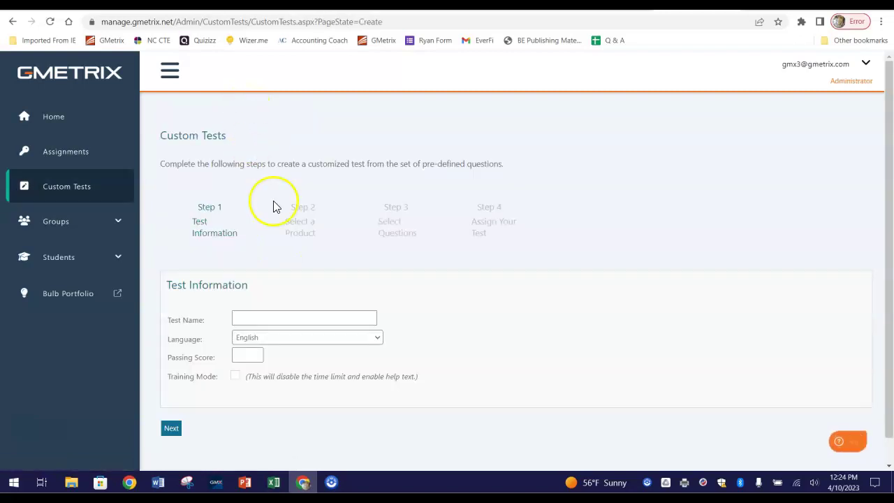
left_click(284, 317)
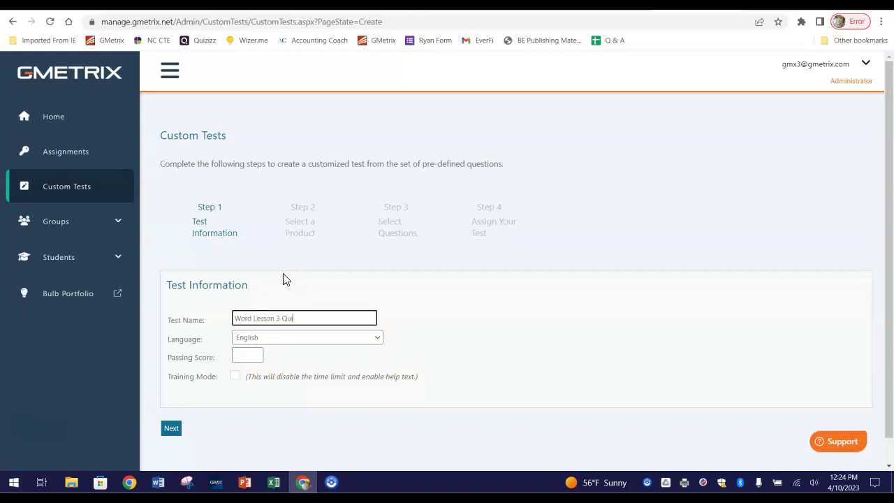
left_click(246, 355)
type("70")
left_click(235, 375)
left_click(186, 424)
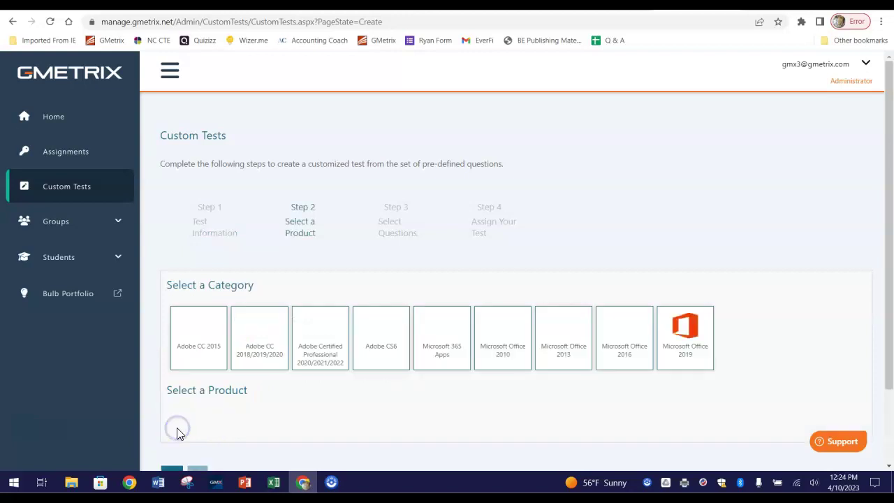
Step: Base the custom test on the Microsoft Office 2019 category and the MO-100: Word Associate 365/2019 product
left_click(683, 339)
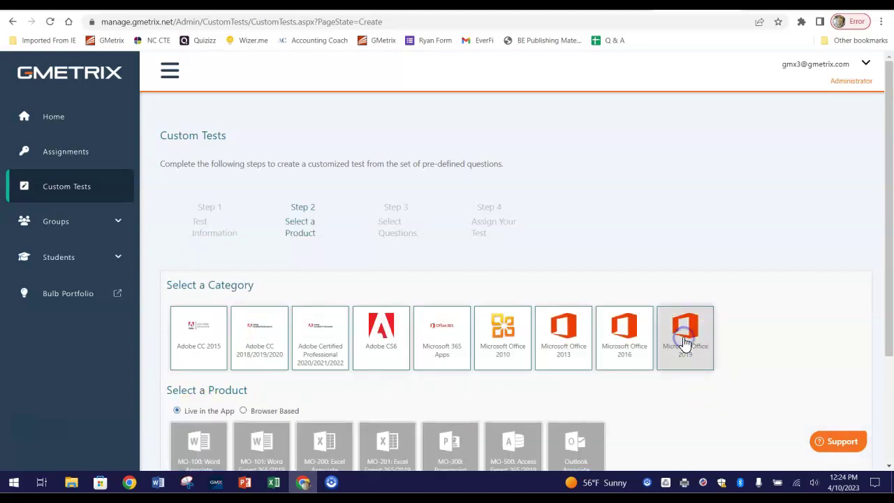
scroll(680, 342, "down", 2)
left_click(200, 311)
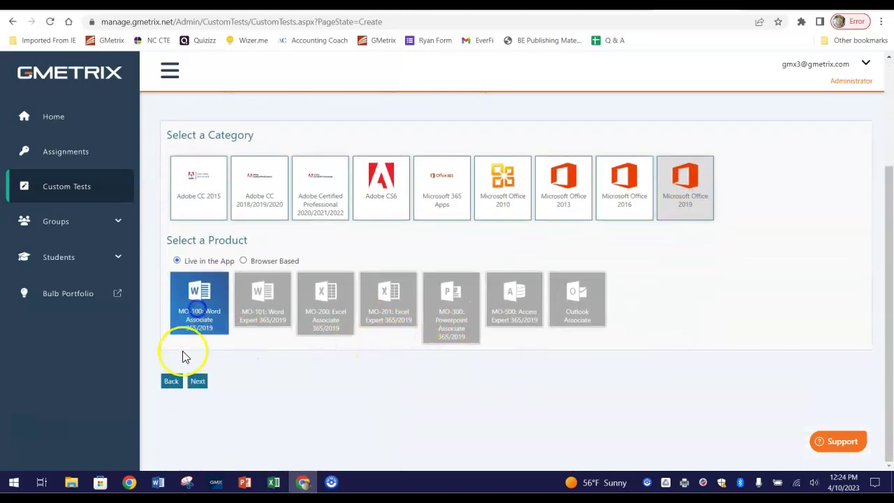
left_click(196, 386)
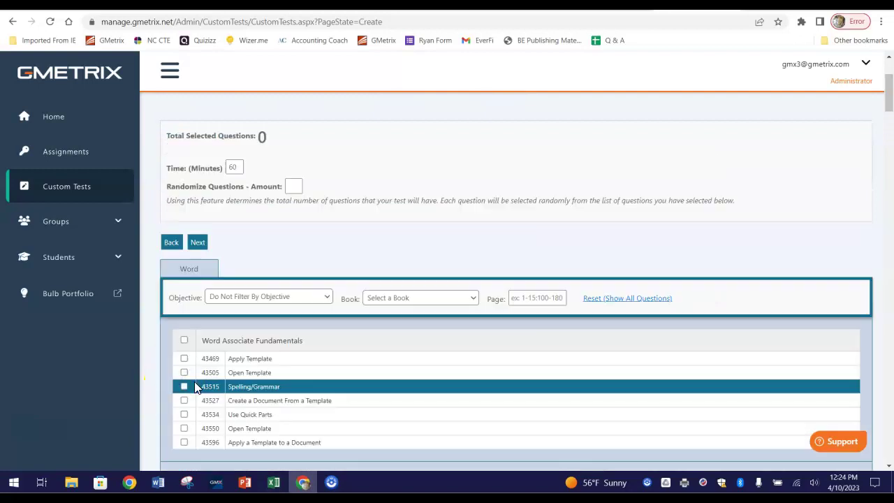
Step: Examine the available Word questions, including those under Word Associate Fundamentals and Manage Documents
scroll(315, 352, "down", 4)
scroll(419, 323, "down", 3)
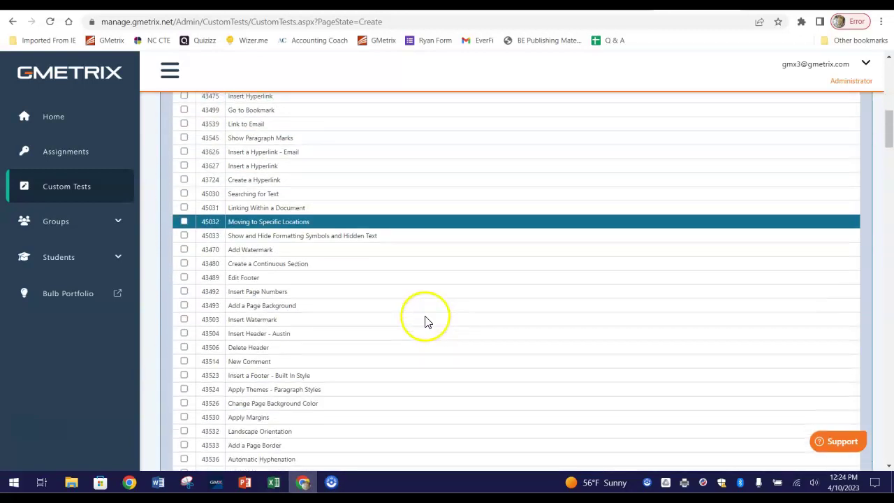
scroll(428, 307, "down", 2)
scroll(398, 310, "down", 2)
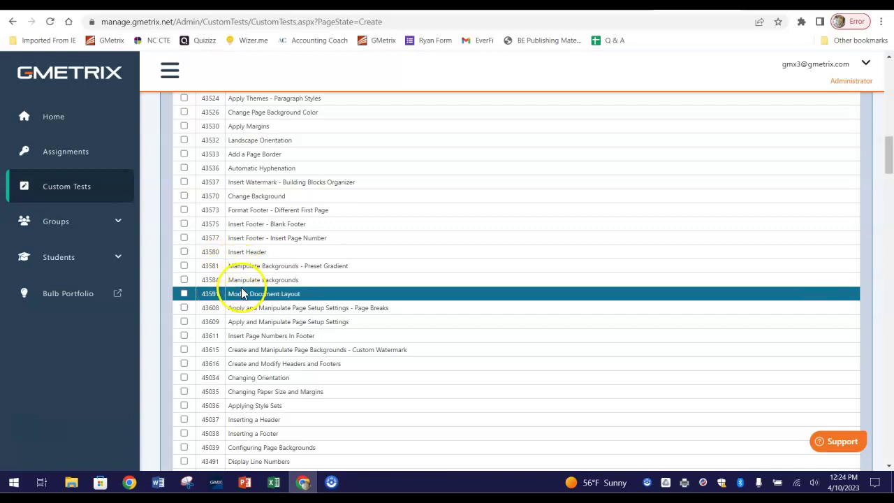
scroll(248, 295, "down", 3)
scroll(250, 296, "down", 2)
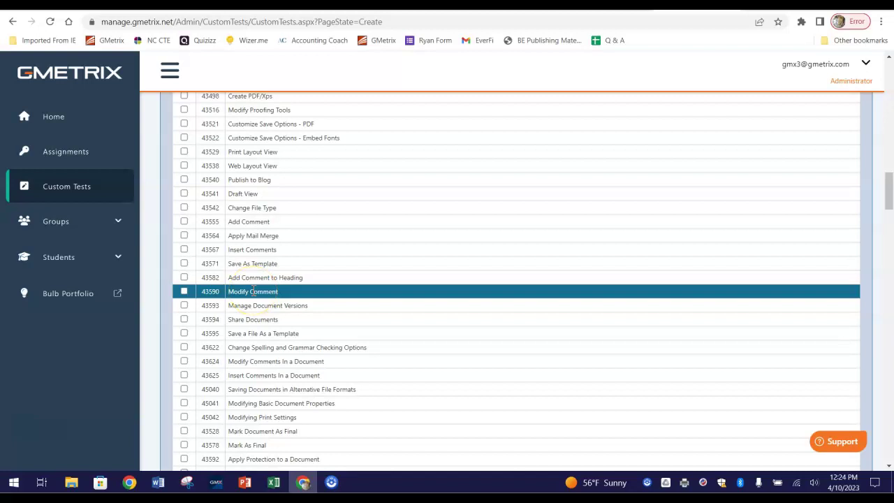
scroll(253, 291, "up", 5)
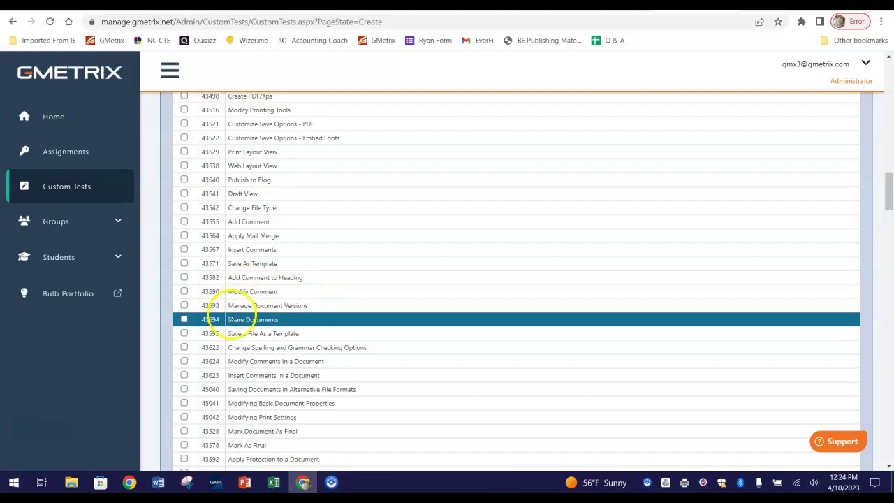
scroll(233, 319, "up", 8)
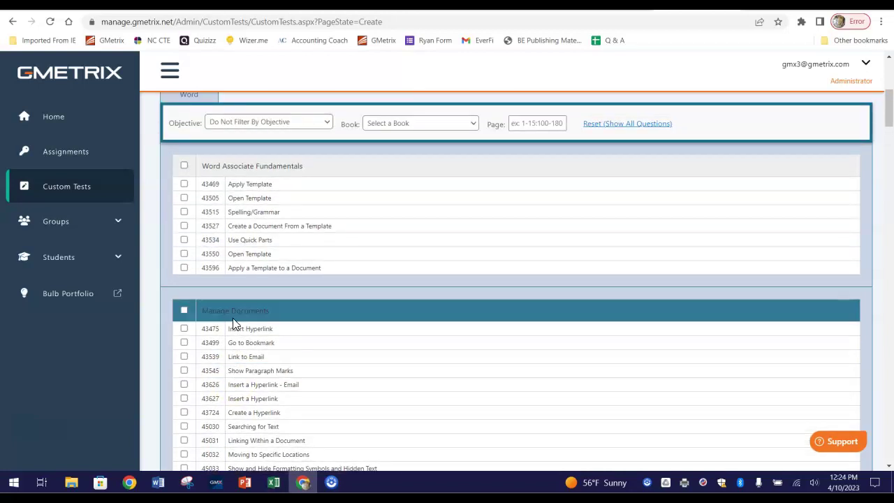
Step: Include all Manage Documents questions in the custom test and submit it
scroll(233, 315, "down", 2)
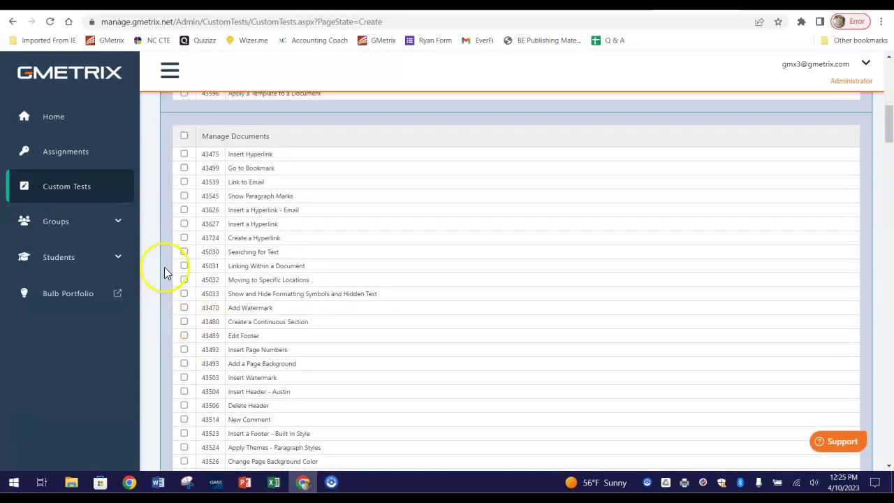
left_click(183, 137)
scroll(744, 386, "up", 2)
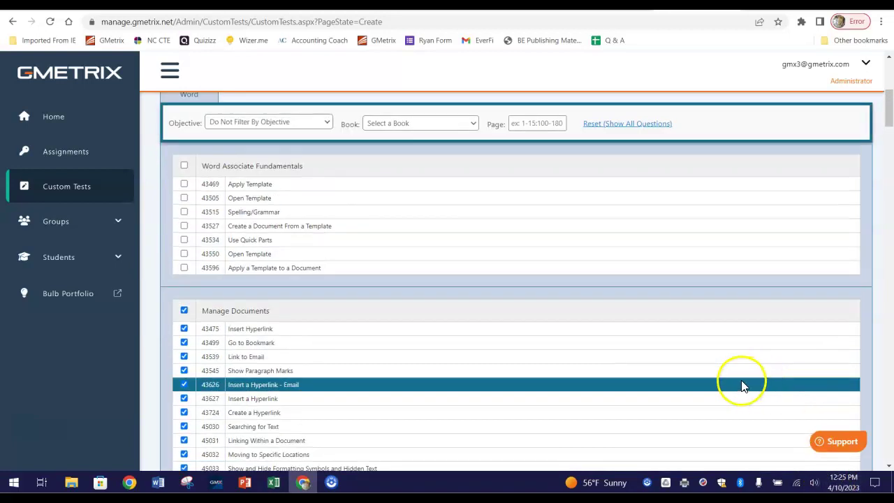
scroll(744, 386, "up", 1)
left_click(197, 185)
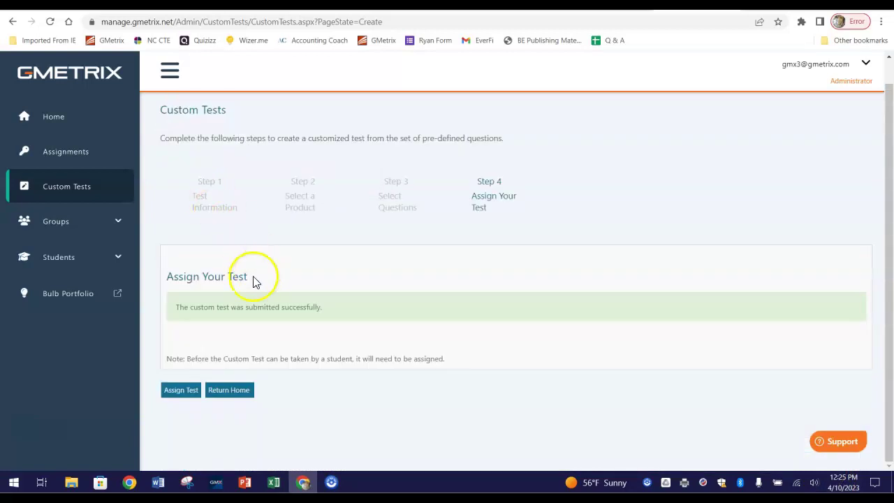
Step: Assign the custom test to the B1W-Clark and B2W-Clark student groups
left_click(186, 396)
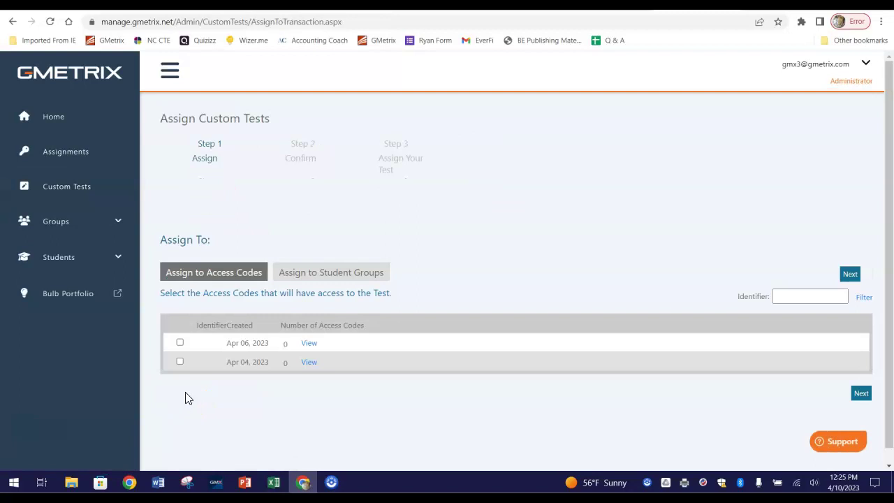
left_click(339, 272)
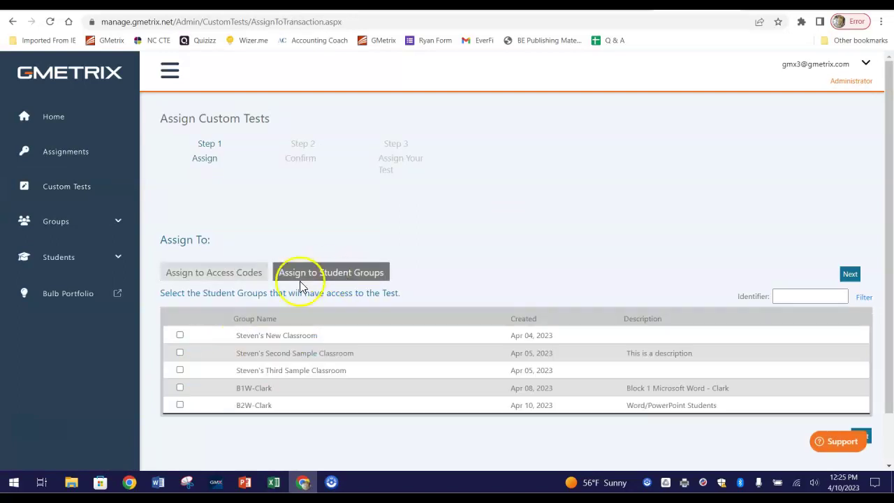
left_click(179, 388)
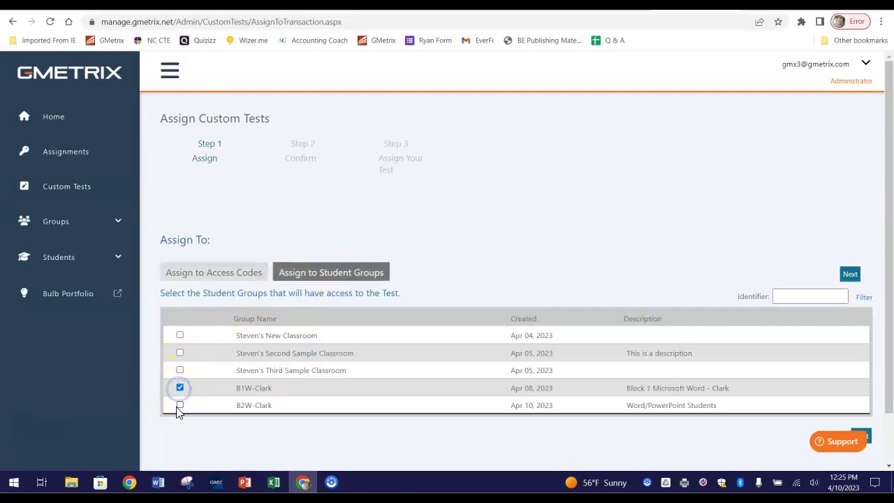
left_click(179, 405)
left_click(849, 274)
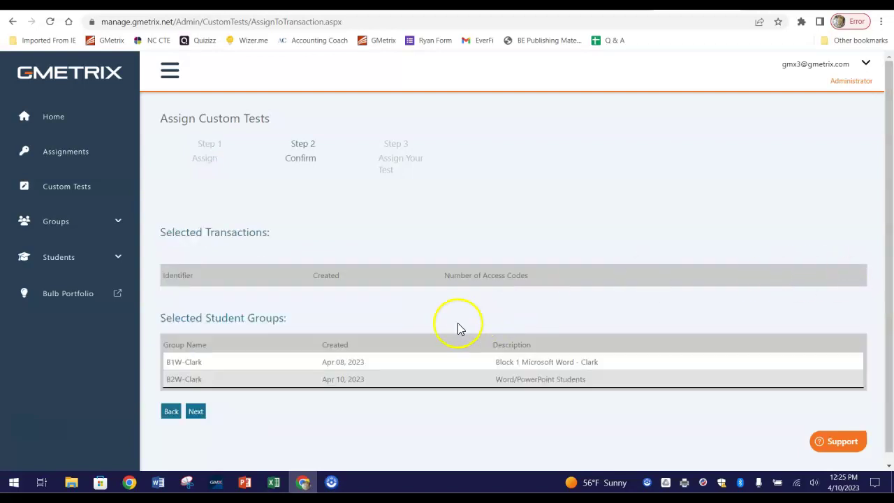
scroll(457, 325, "down", 1)
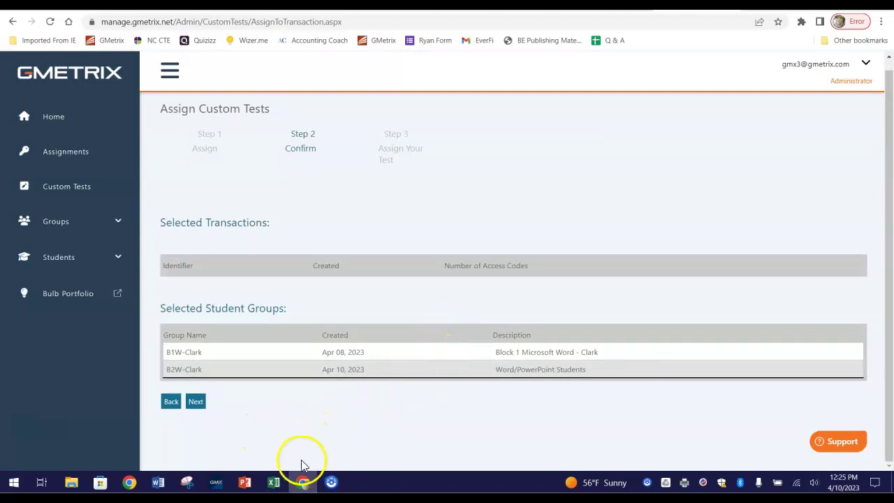
left_click(195, 402)
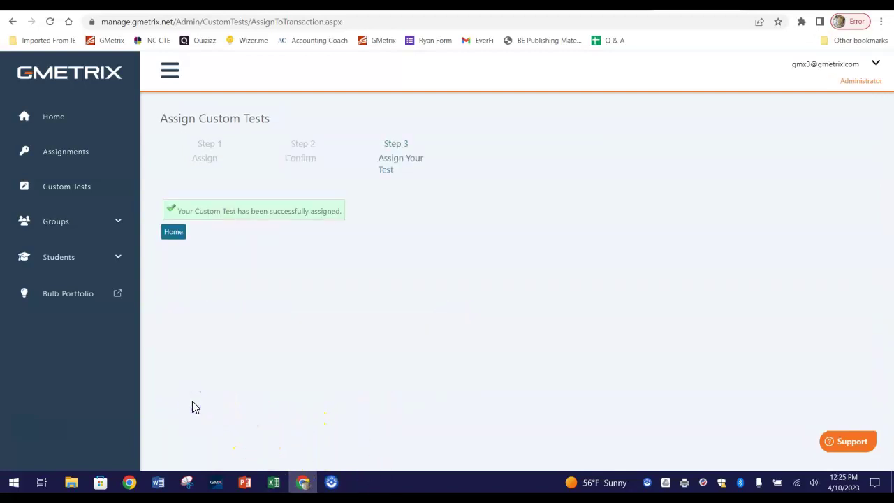
Step: Leave the finished test assignment and review the existing entries in the assignment list
left_click(168, 233)
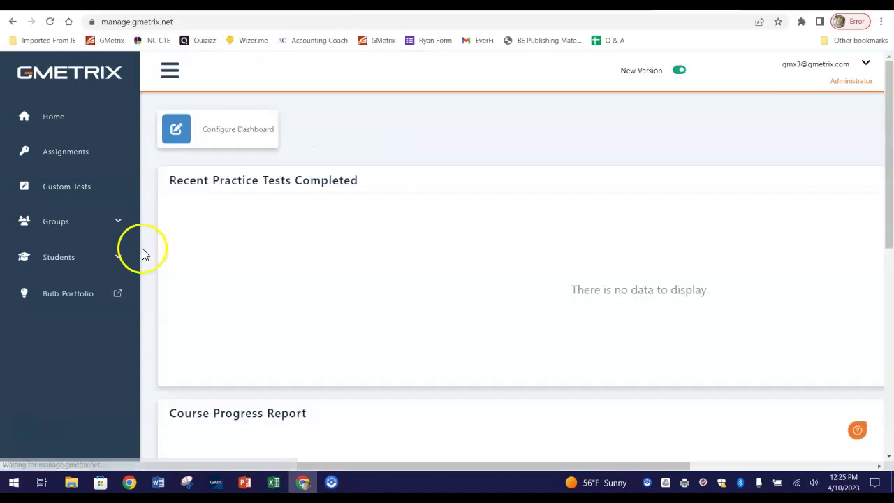
left_click(70, 155)
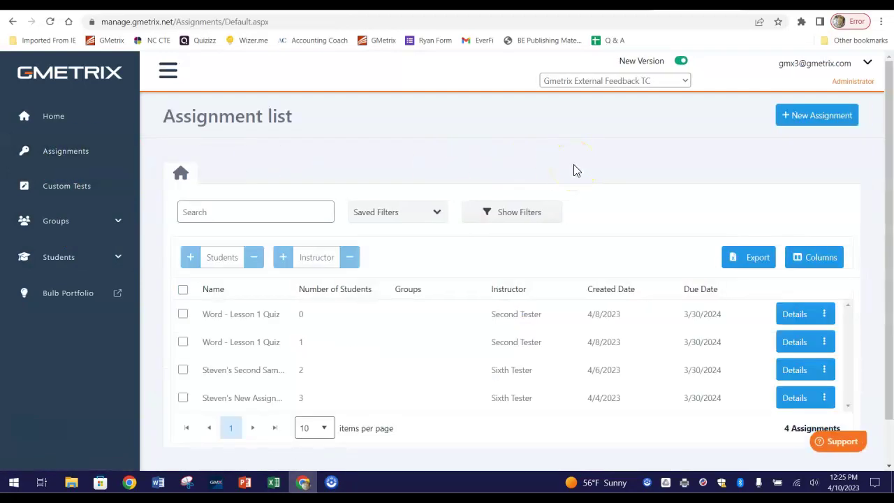
scroll(573, 171, "down", 1)
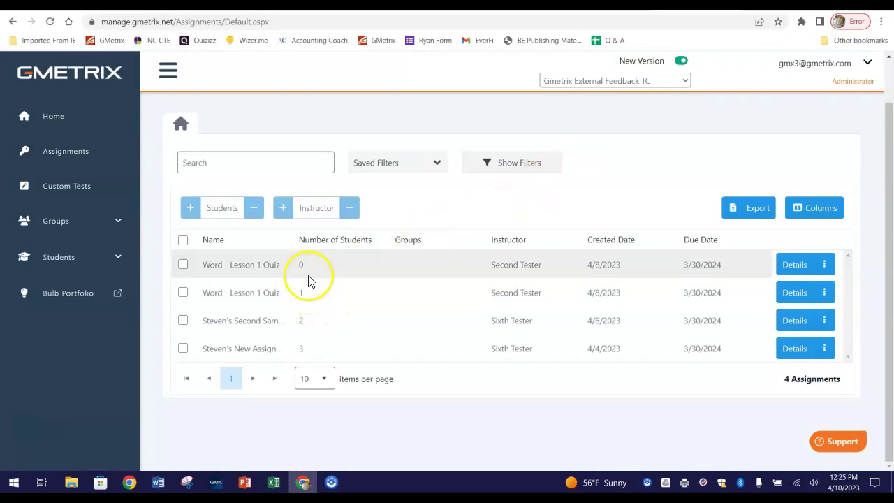
scroll(489, 283, "up", 1)
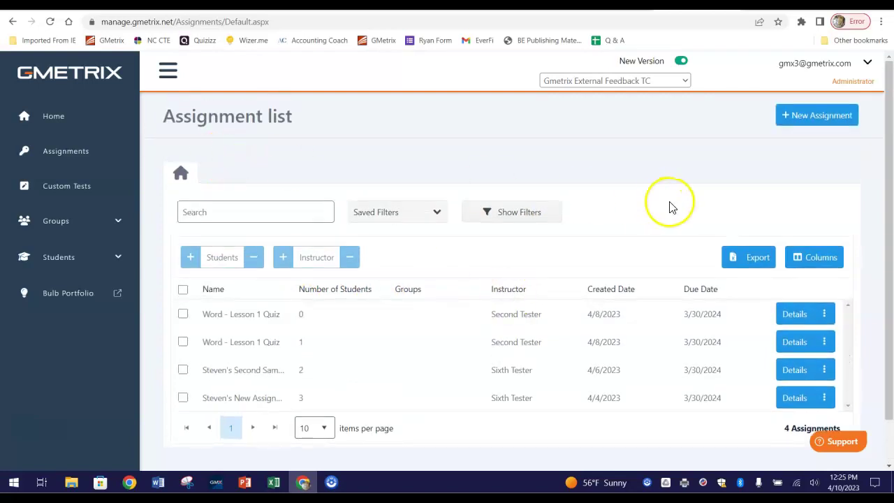
Step: Start a new assignment, look over its default settings, and name it "Lesson 1 & 2 TEST"
left_click(811, 122)
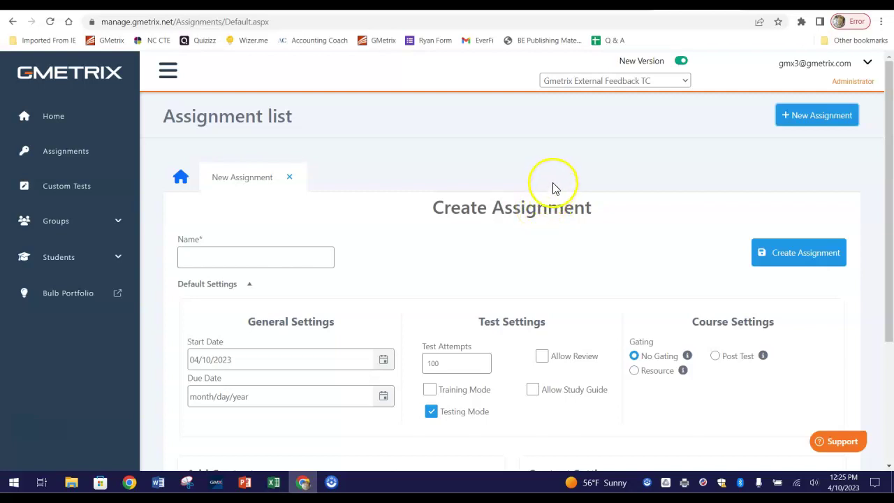
scroll(549, 185, "down", 1)
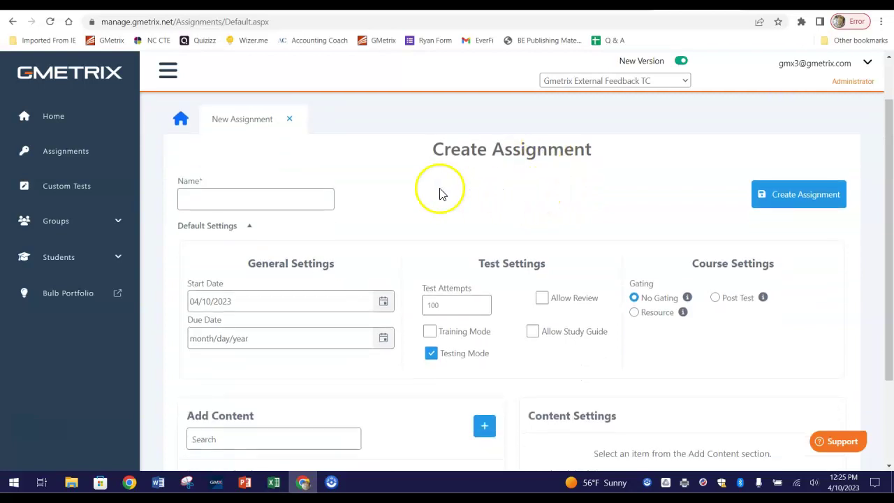
scroll(422, 203, "down", 1)
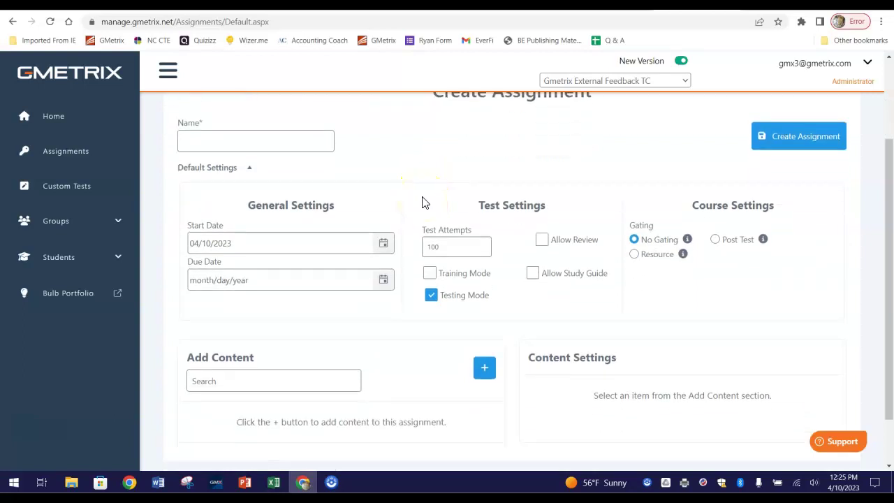
scroll(422, 203, "up", 1)
left_click(239, 199)
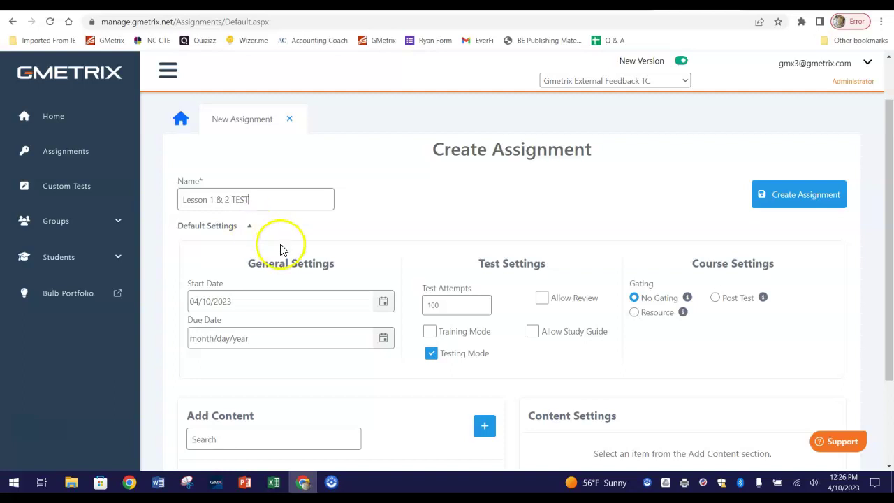
Step: Set the new assignment's due date to 04/28/2023 in its general settings
scroll(468, 251, "down", 1)
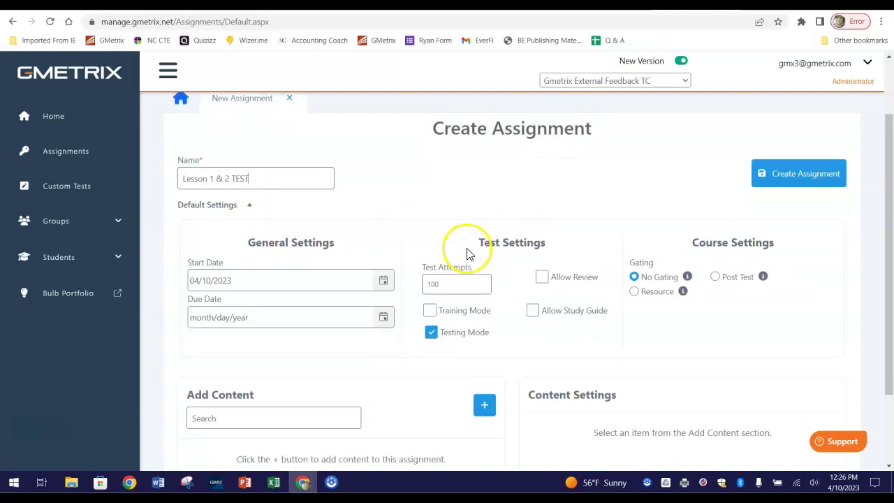
scroll(460, 248, "down", 1)
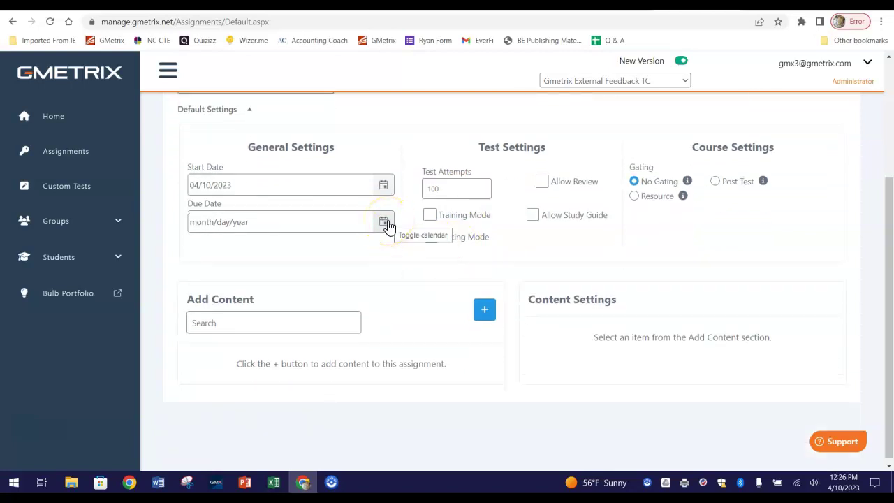
left_click(387, 225)
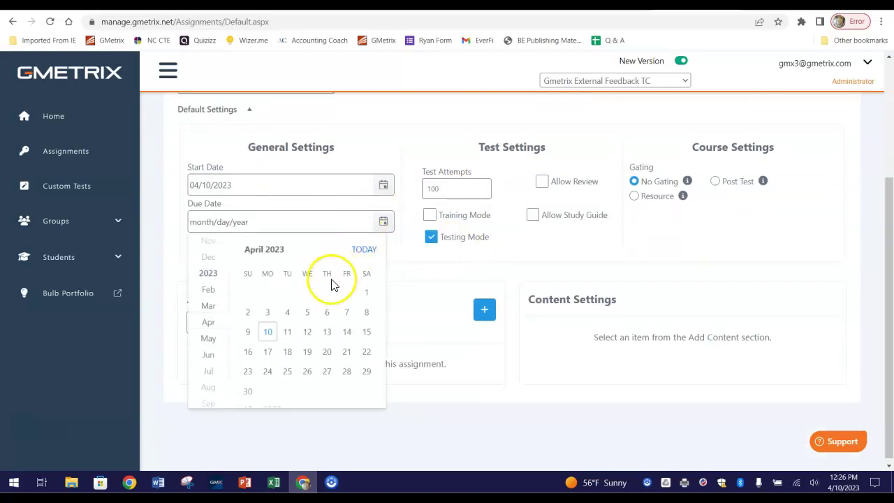
left_click(346, 371)
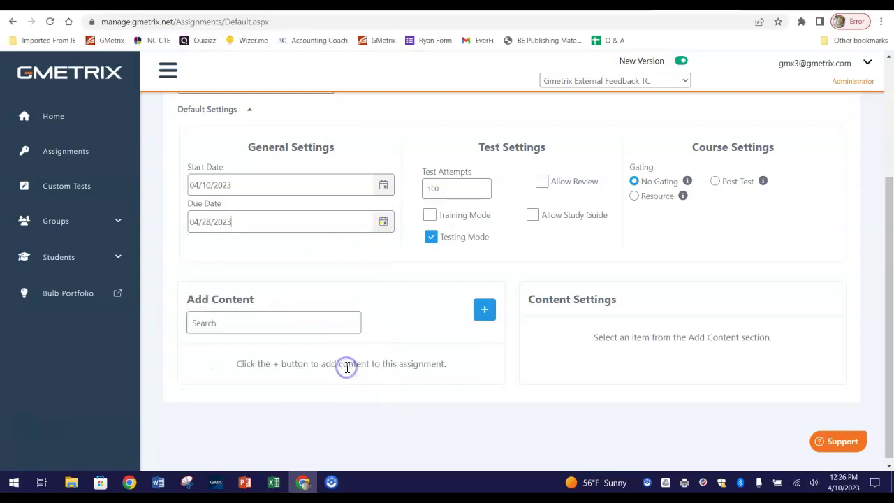
Step: Enable Allow Review and Allow Study Guide in the test settings, and look over the course gating options
left_click(542, 182)
left_click(534, 216)
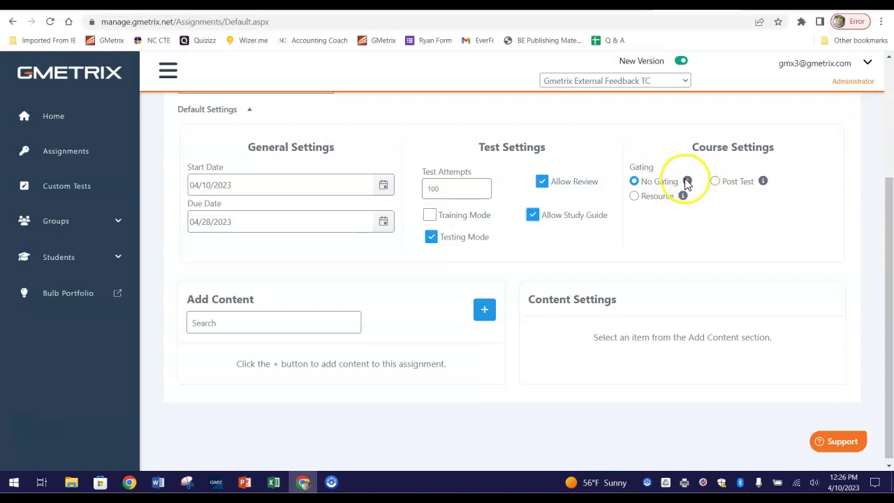
mouse_move(687, 182)
scroll(728, 289, "up", 3)
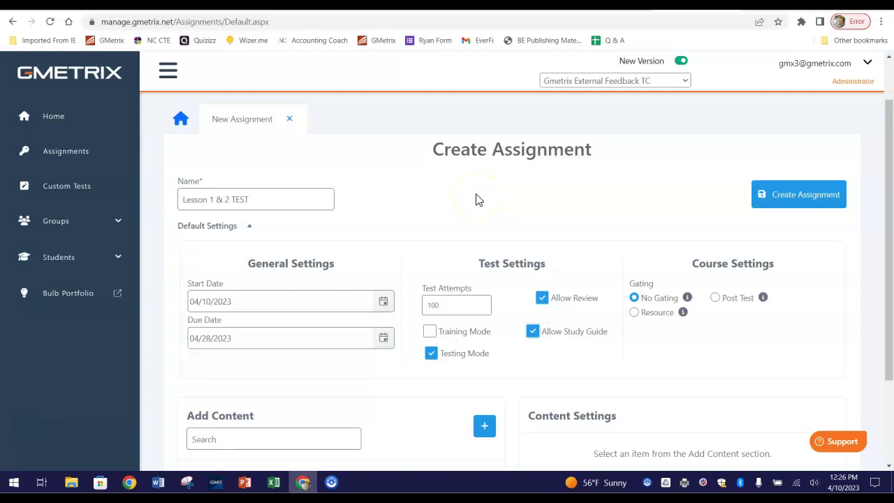
scroll(475, 201, "down", 1)
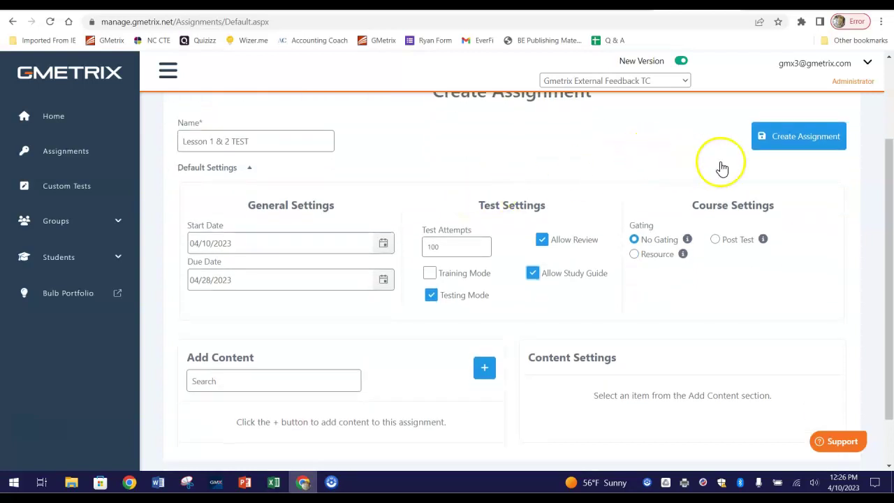
scroll(747, 171, "up", 1)
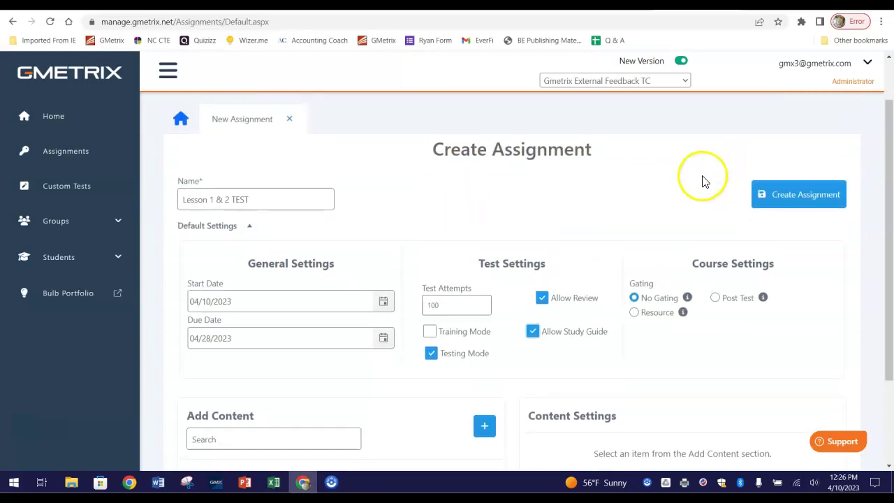
Step: Open the content finder for the assignment and expand the Microsoft Office 2019 MO-100 Word Associate tests and custom tests
scroll(461, 184, "down", 2)
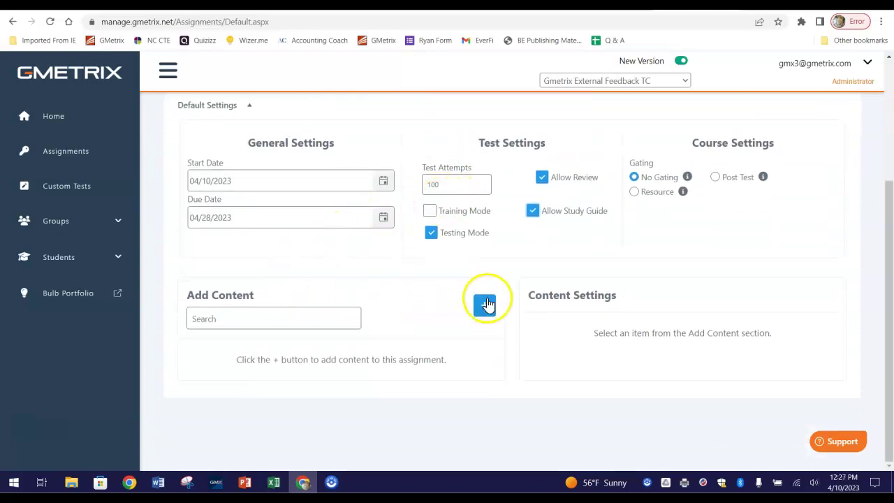
left_click(486, 304)
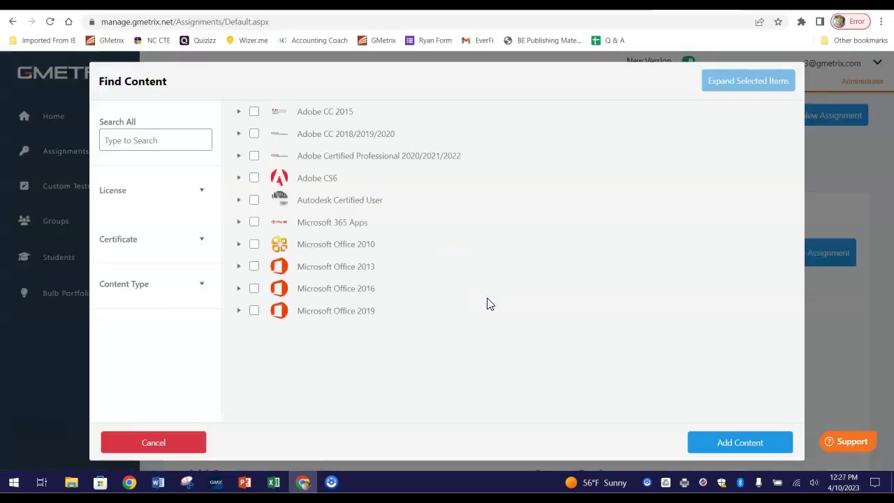
left_click(243, 313)
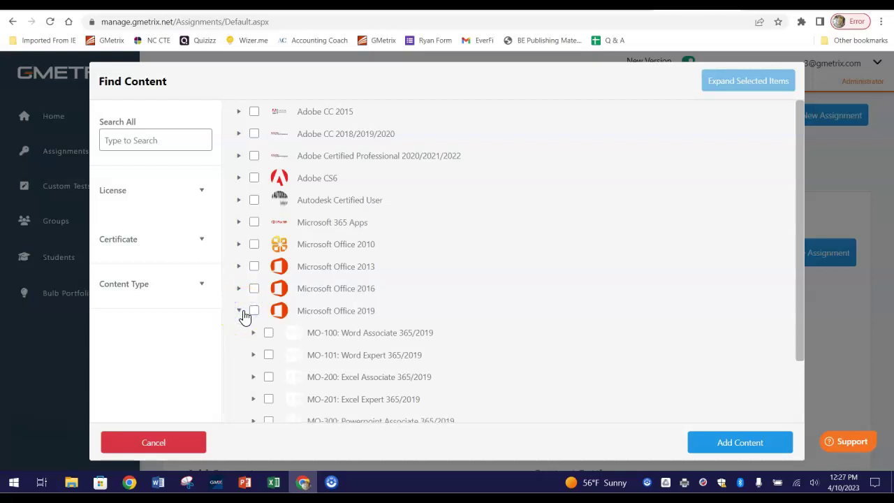
scroll(244, 317, "down", 1)
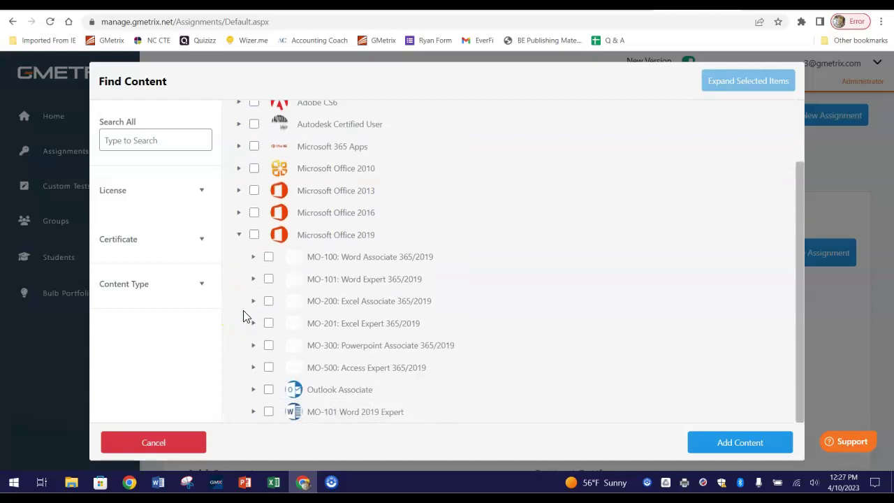
left_click(253, 257)
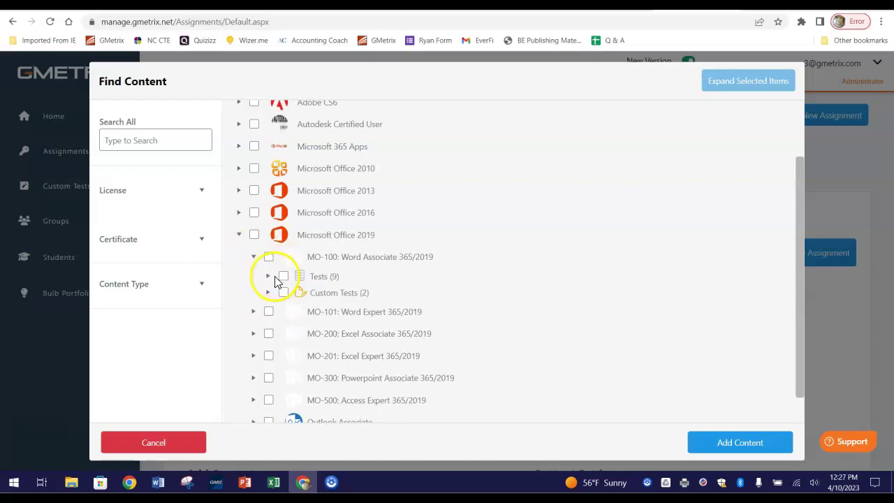
left_click(267, 277)
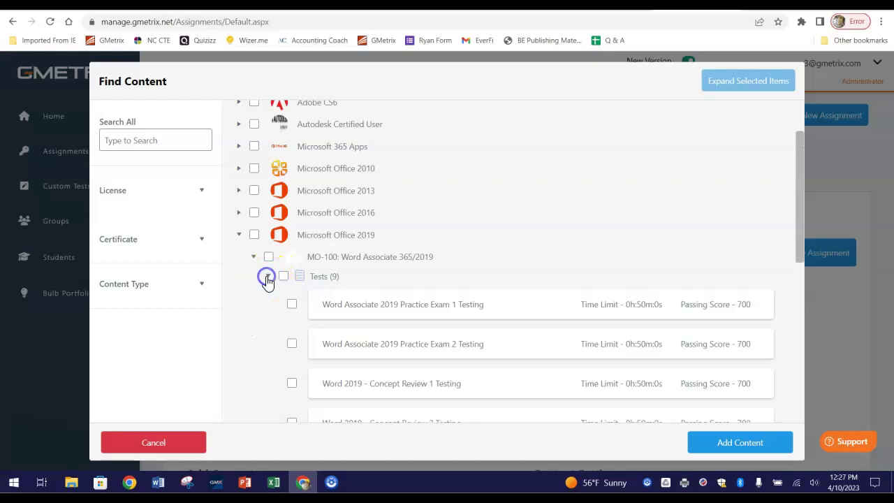
scroll(267, 281, "down", 4)
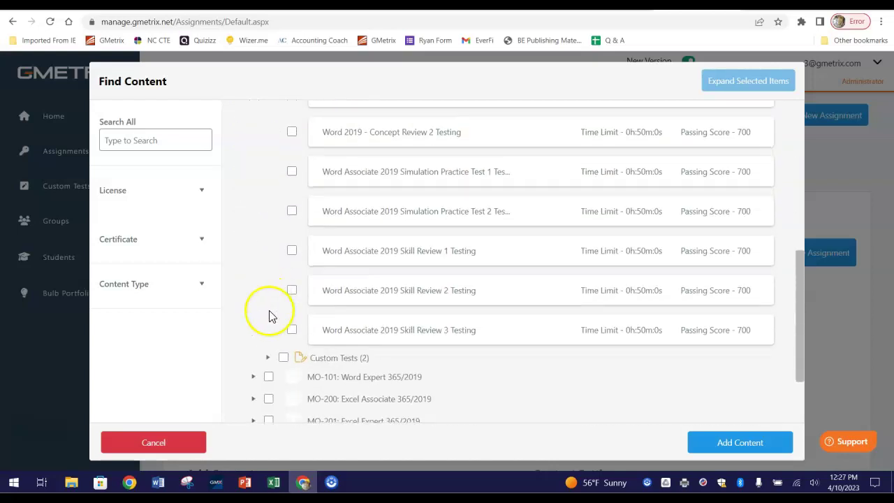
left_click(266, 359)
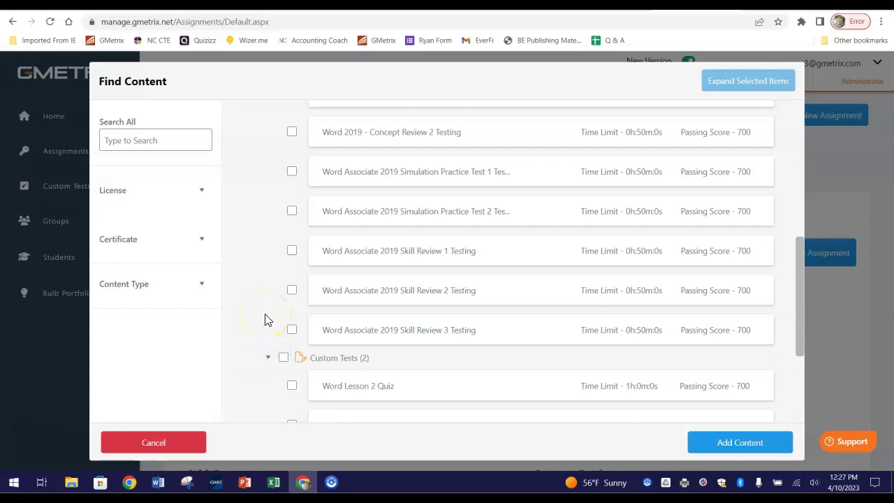
scroll(264, 319, "down", 2)
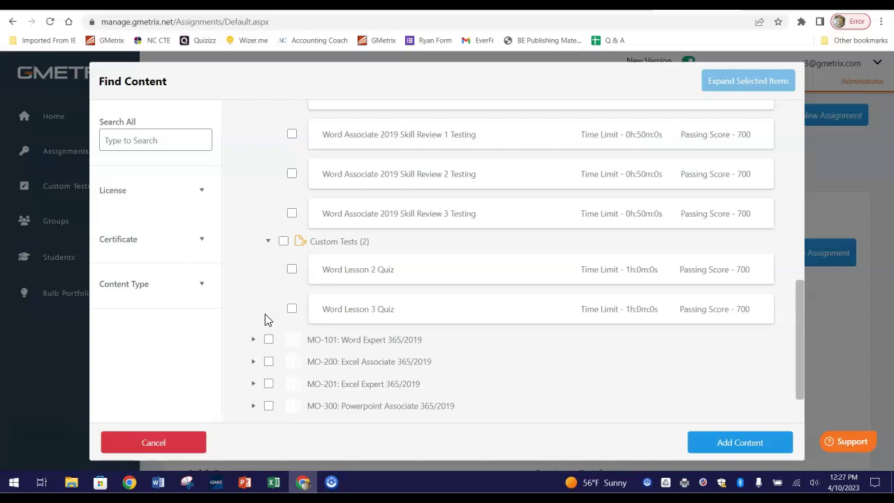
Step: Look through the MO-100 test list and add the Word Lesson 3 Quiz custom test to the assignment
scroll(264, 319, "up", 8)
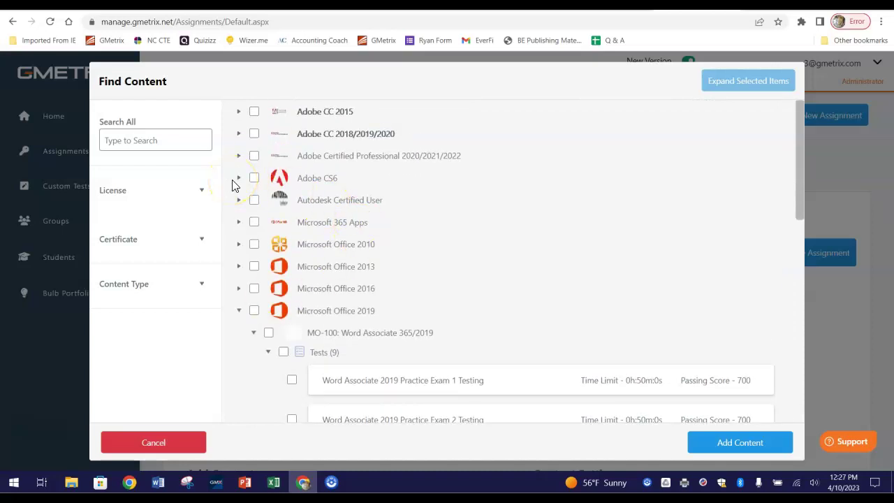
scroll(234, 185, "down", 3)
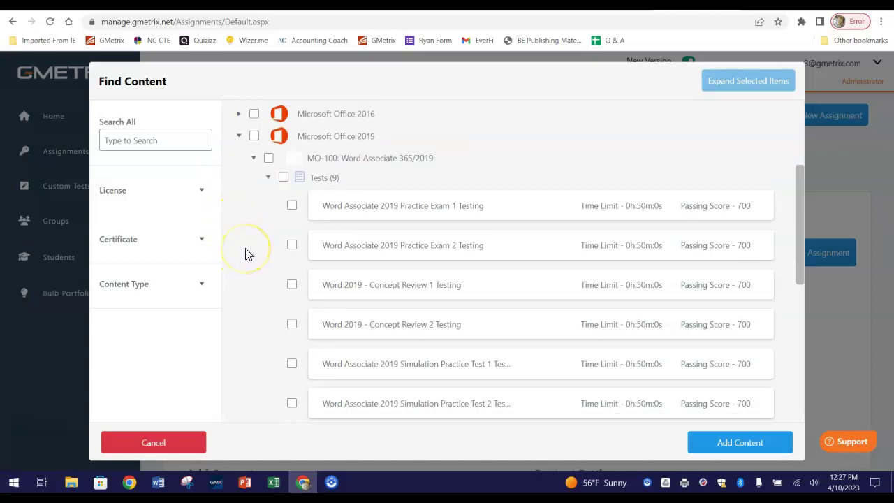
scroll(419, 189, "down", 1)
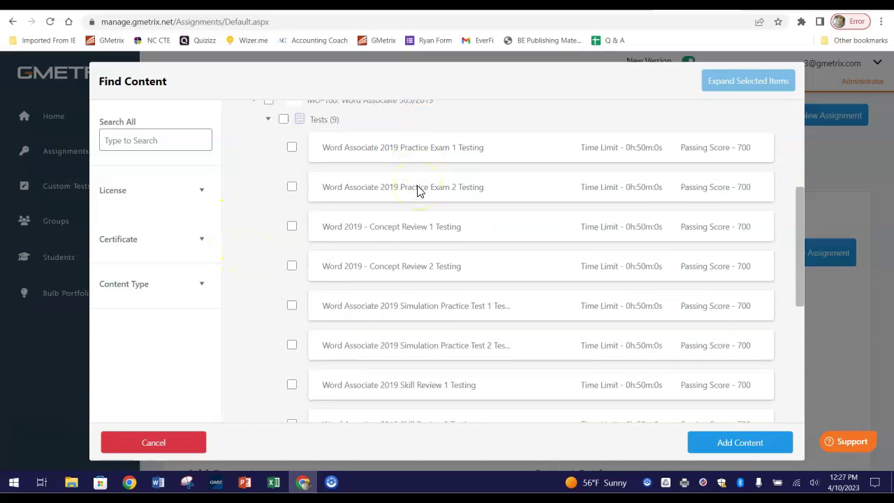
scroll(417, 190, "down", 4)
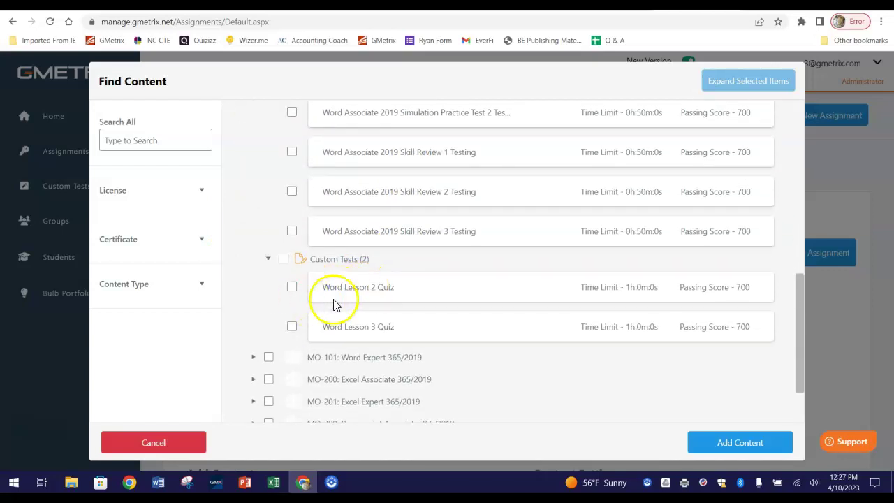
left_click(292, 327)
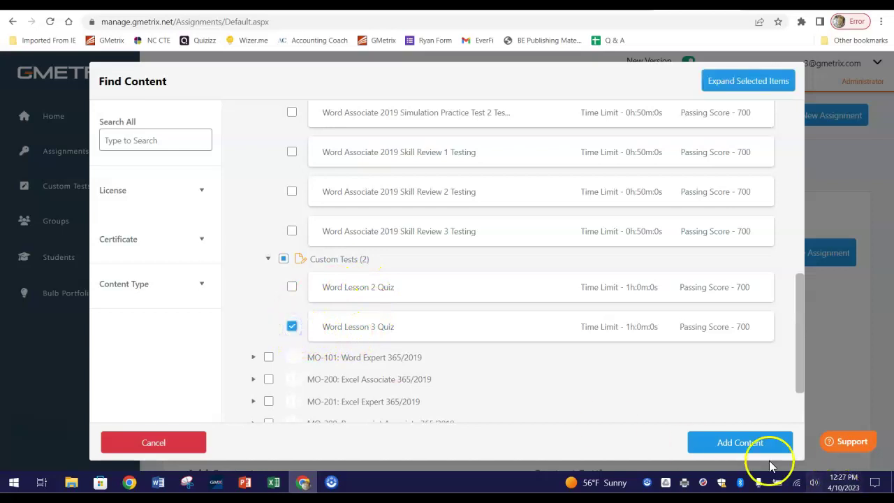
left_click(740, 440)
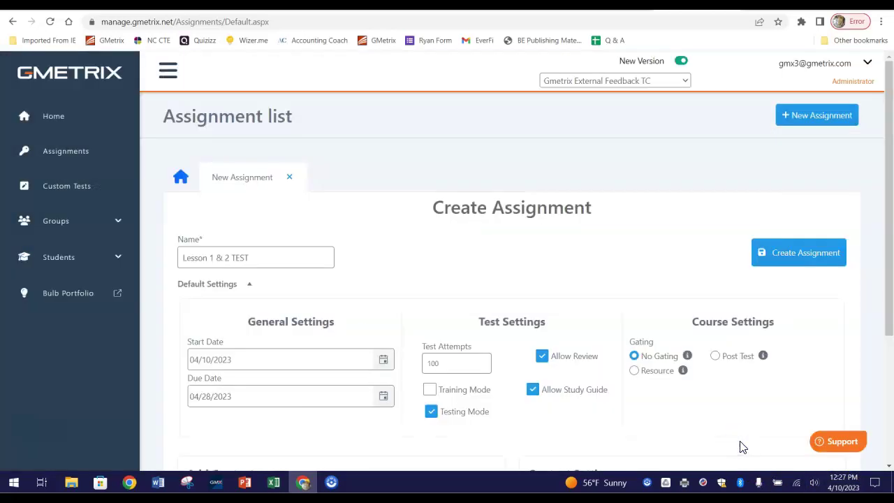
Step: Check the added content, try Training Mode in the test settings, and create the Lesson 1 & 2 TEST assignment
scroll(740, 445, "down", 3)
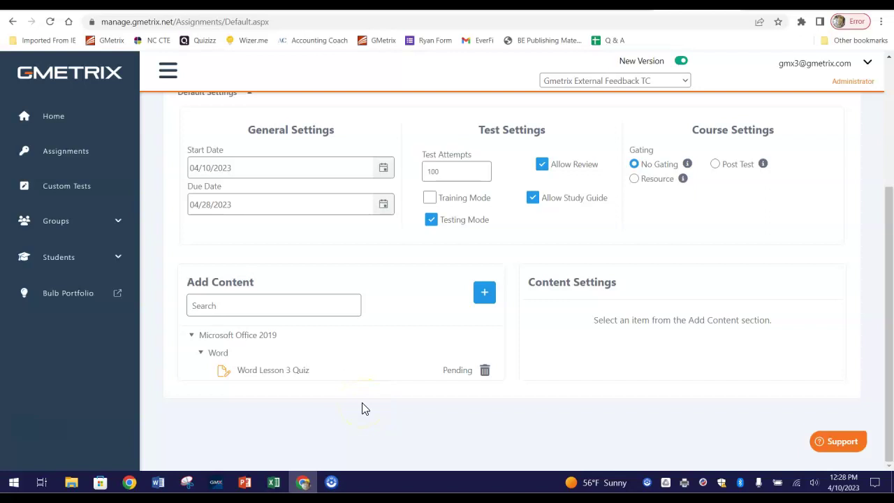
scroll(362, 409, "up", 3)
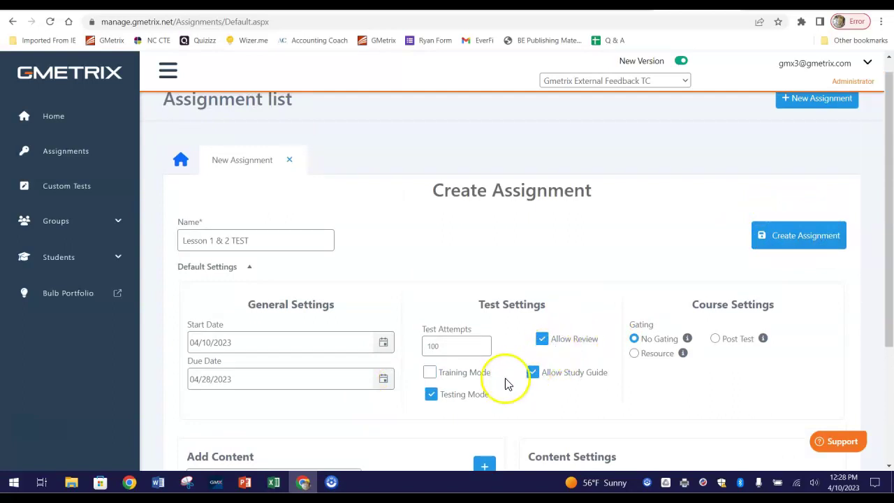
left_click(429, 373)
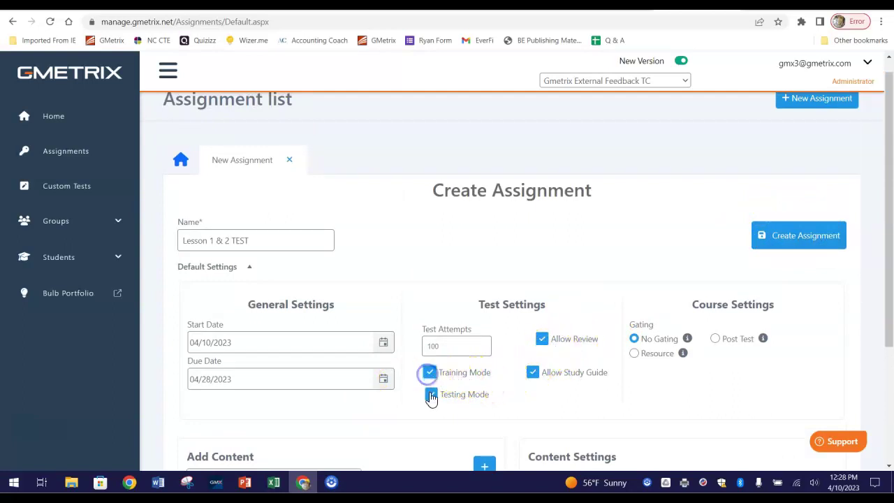
left_click(825, 239)
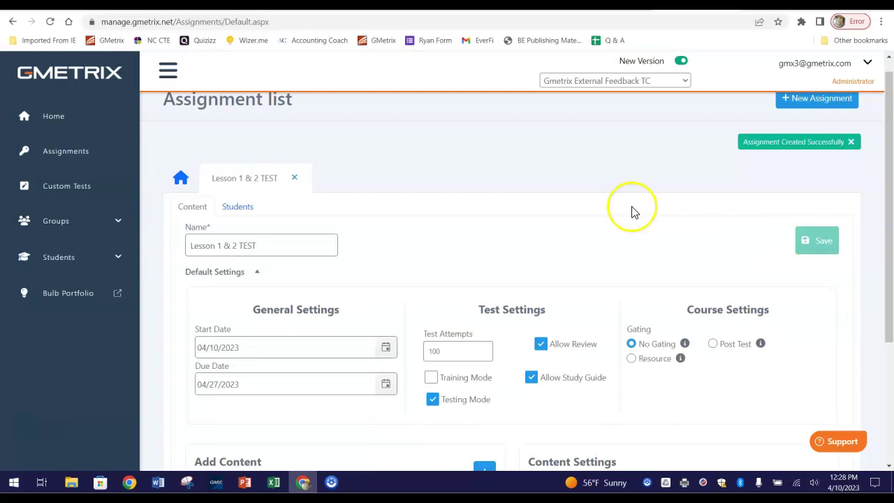
Step: Review the created assignment's default settings, its included content, and its student and access code lists
scroll(635, 212, "down", 3)
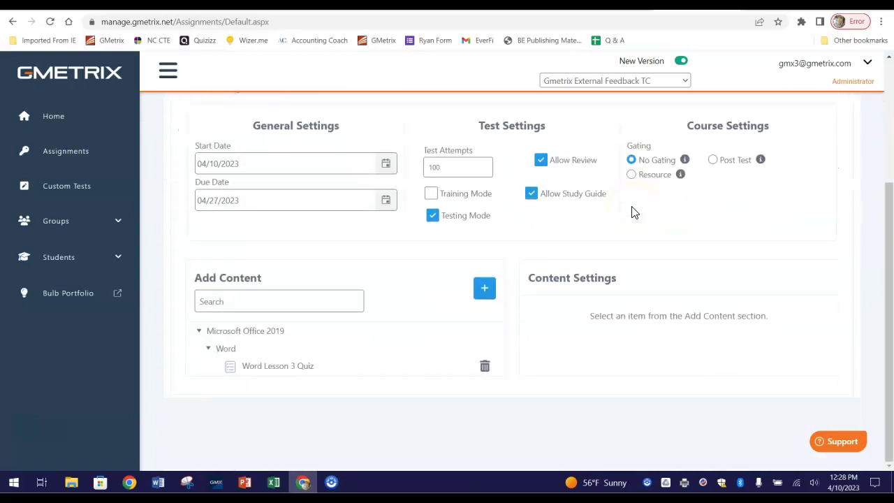
scroll(634, 213, "up", 3)
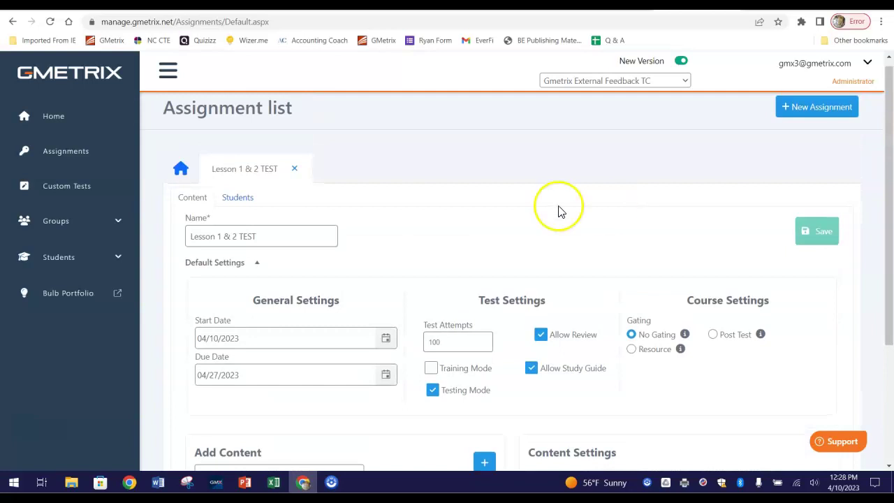
left_click(237, 200)
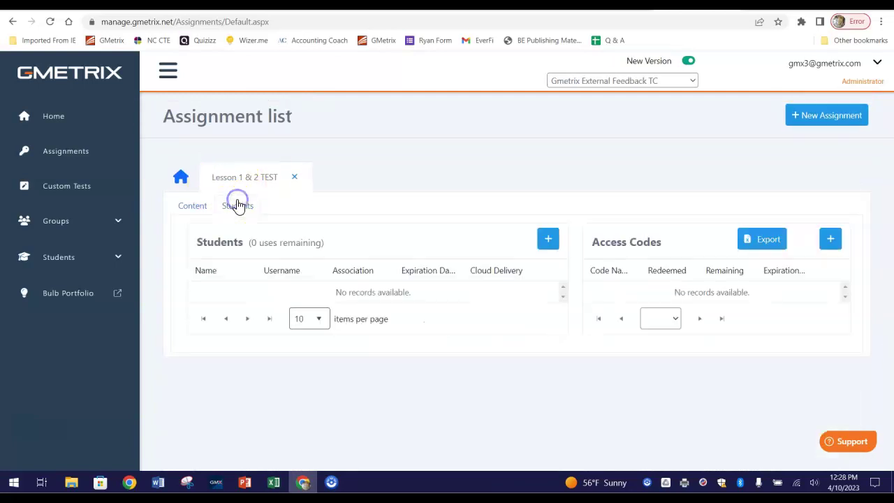
left_click(194, 211)
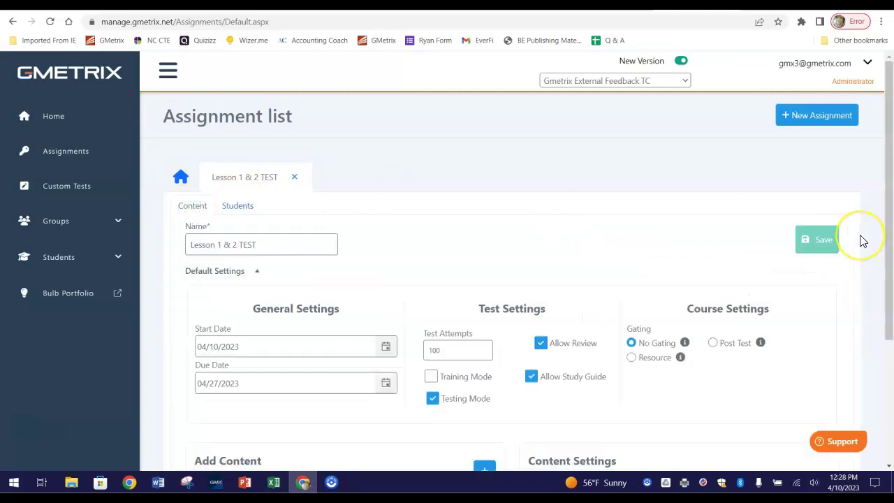
scroll(863, 241, "down", 1)
scroll(864, 241, "down", 3)
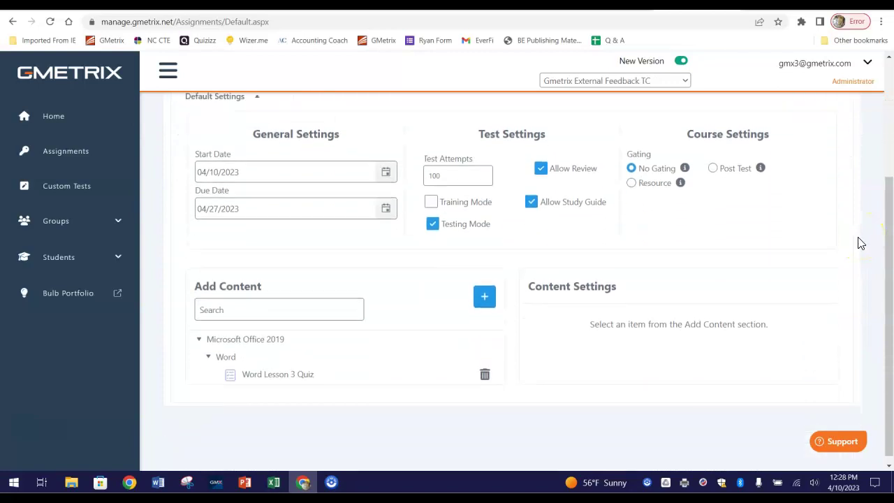
scroll(861, 242, "up", 1)
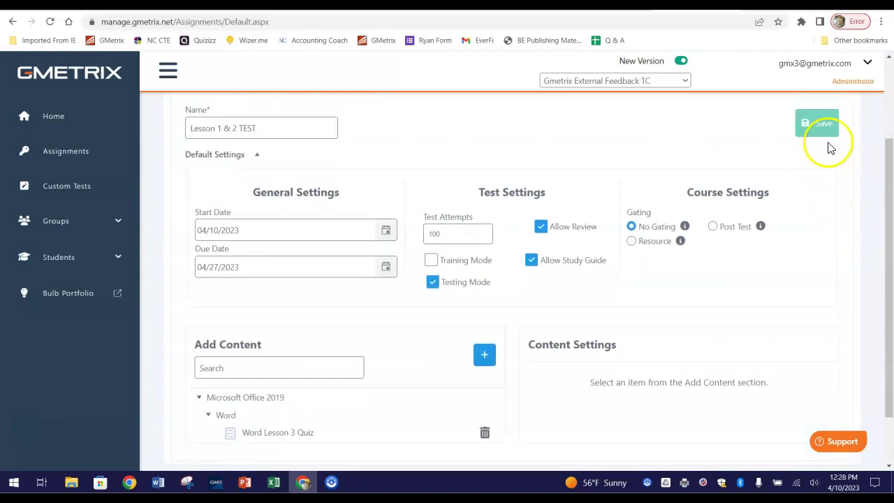
Step: Try to save the Lesson 1 & 2 TEST assignment and look over its content page once more
left_click(820, 123)
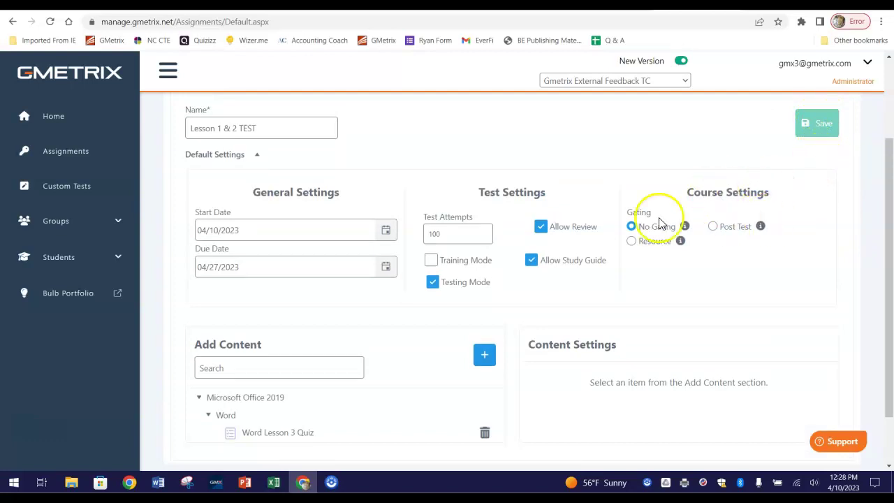
scroll(493, 229, "down", 2)
scroll(495, 229, "up", 4)
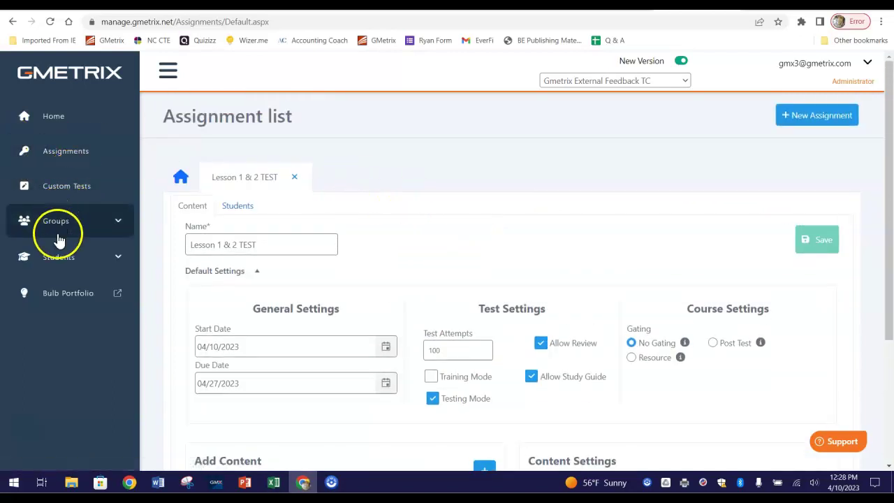
Step: Return to the assignment list, check the Lesson 1 & 2 TEST entry and its due date, and briefly open its details
left_click(37, 165)
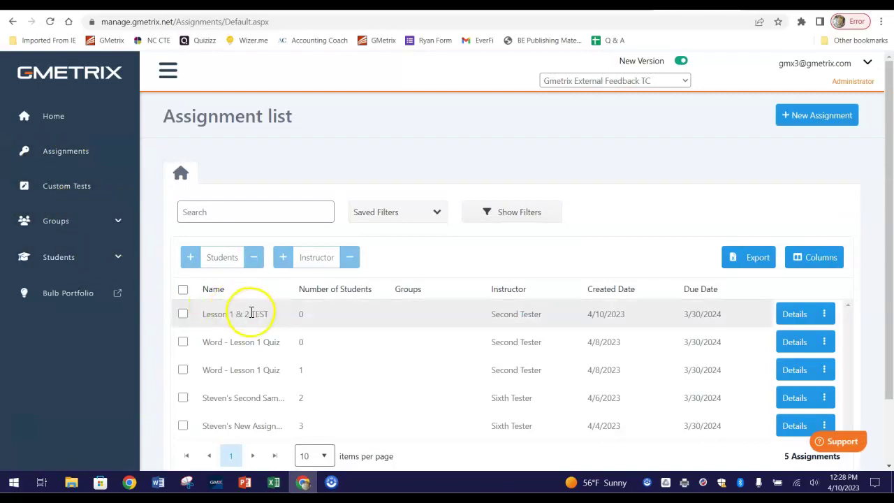
scroll(251, 313, "down", 1)
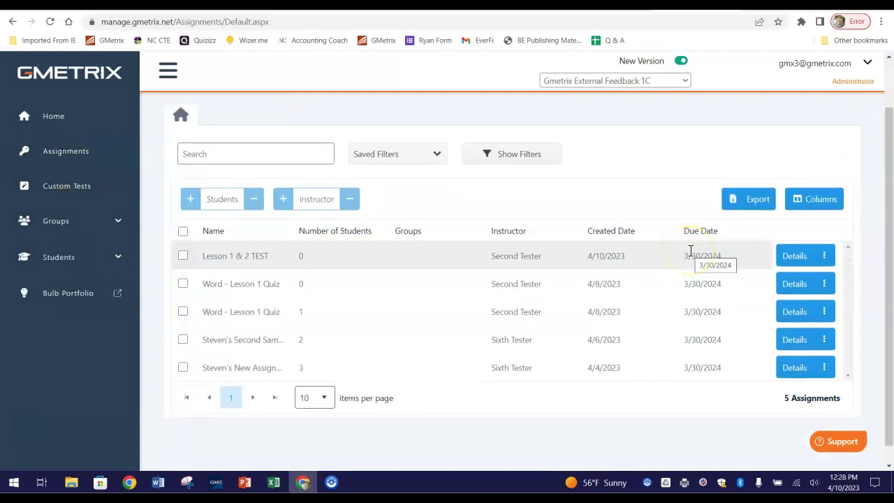
left_click(804, 258)
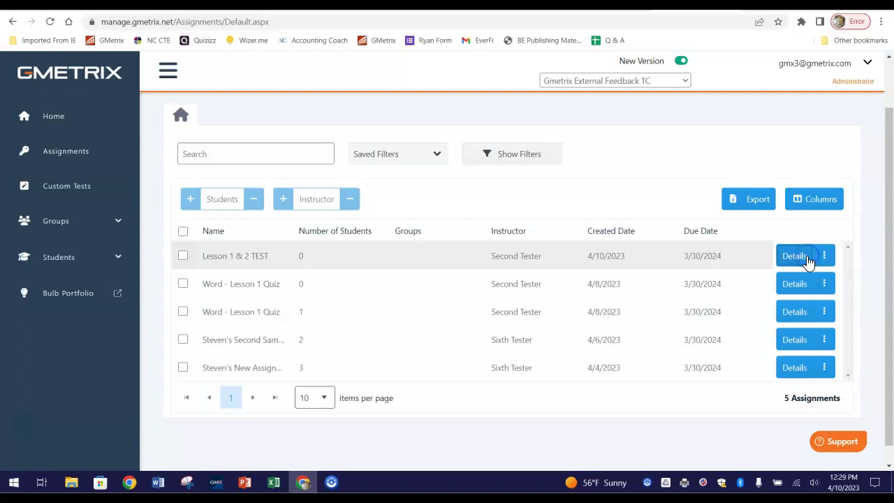
left_click(13, 22)
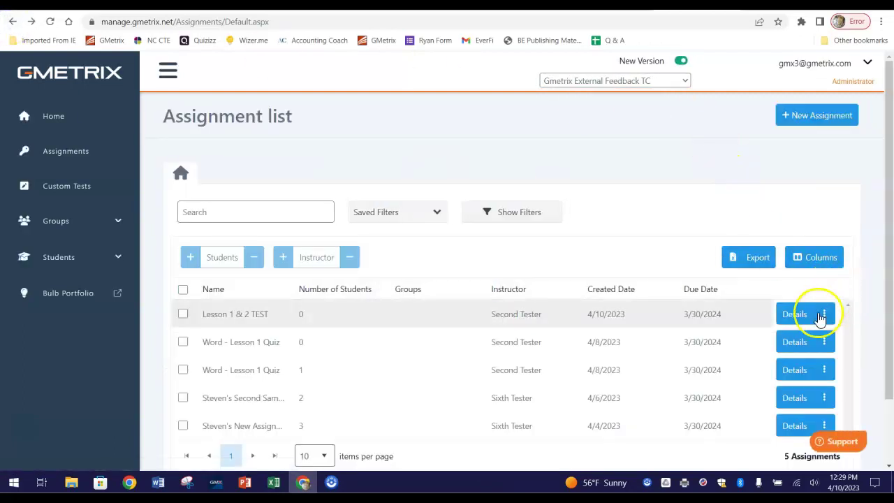
Step: Look at the duplicate option for Lesson 1 & 2 TEST and the column choices of the assignment list without changing them
left_click(826, 317)
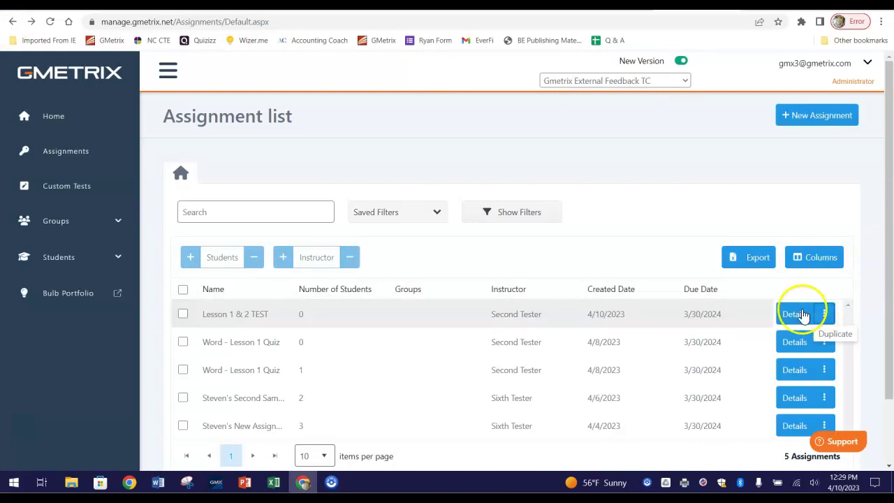
left_click(662, 235)
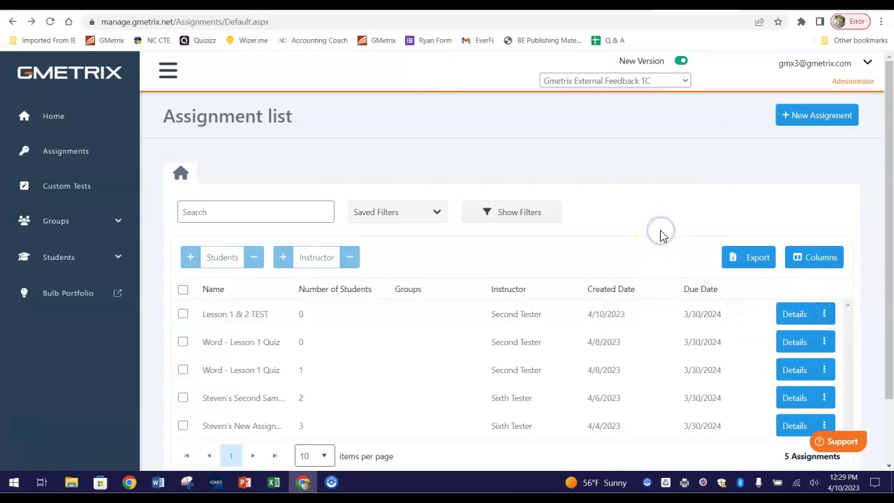
scroll(663, 235, "down", 1)
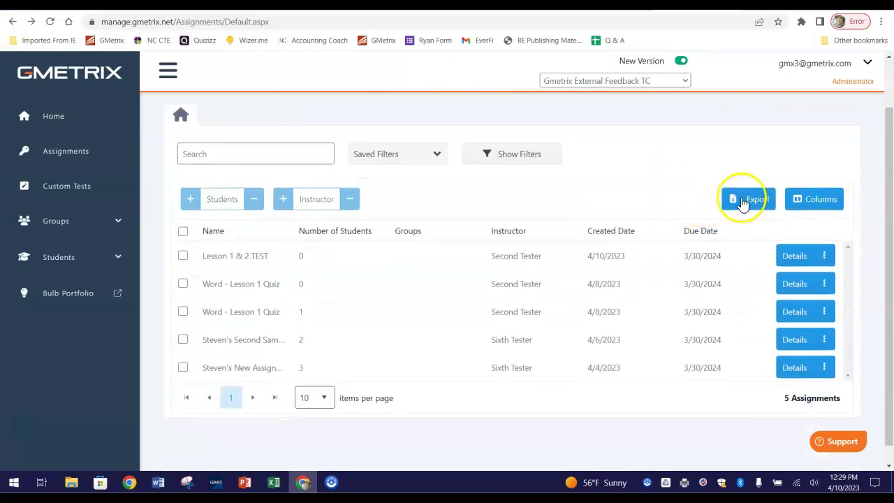
left_click(823, 200)
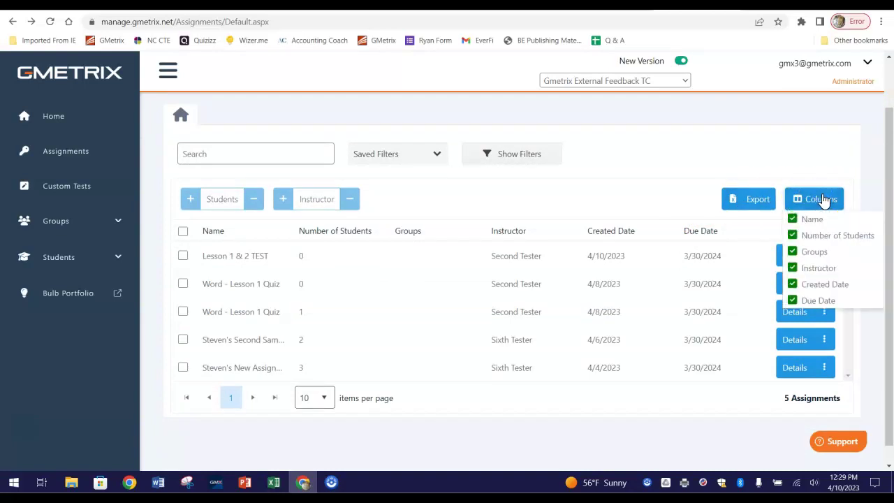
left_click(653, 168)
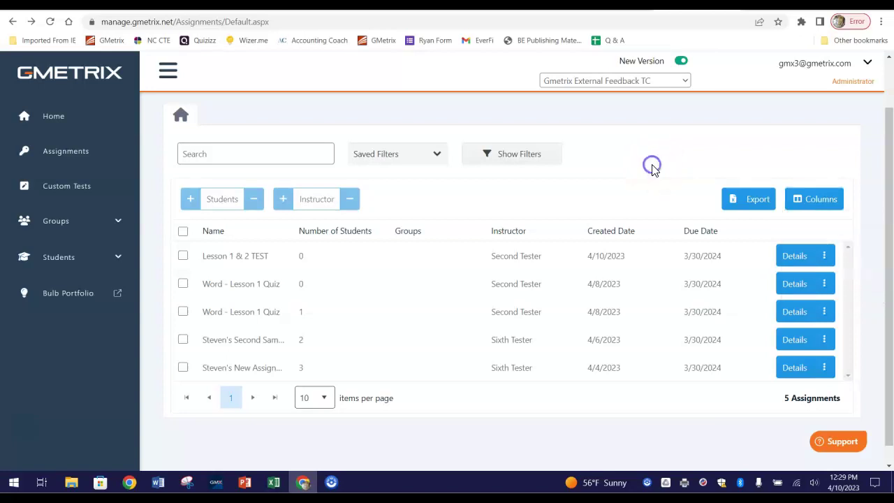
scroll(464, 174, "down", 1)
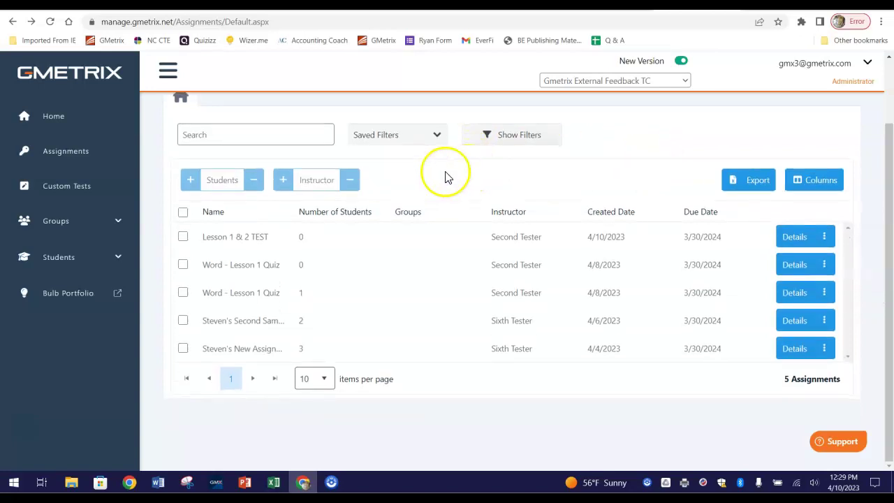
scroll(381, 181, "up", 1)
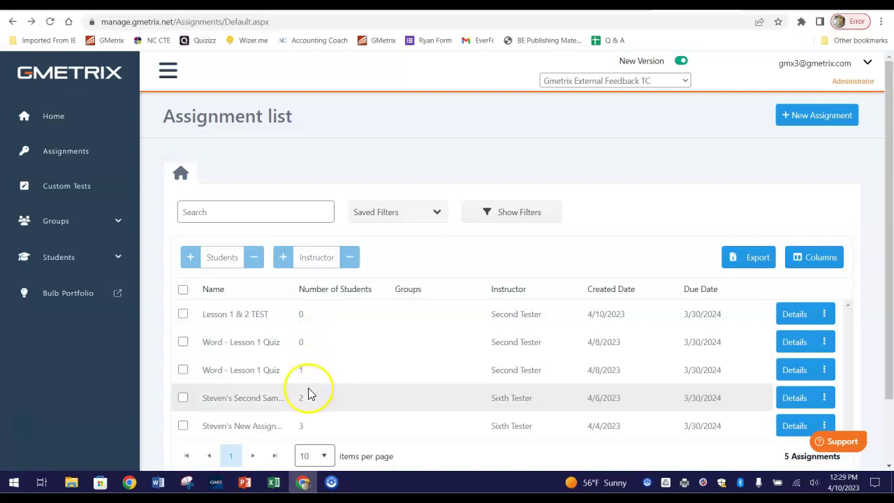
Step: Open the second sample assignment created on 4/6/2023, review its default settings and Outlook practice exam content, and close it
left_click(800, 397)
scroll(747, 363, "down", 5)
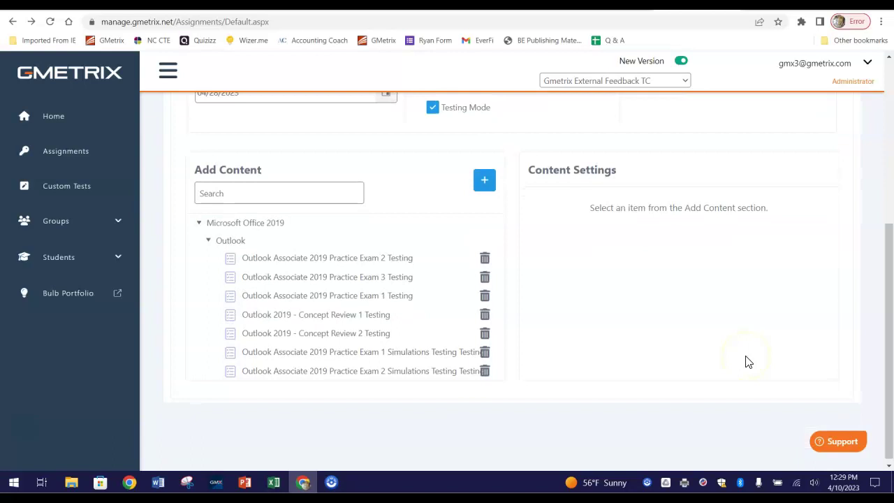
scroll(748, 361, "up", 1)
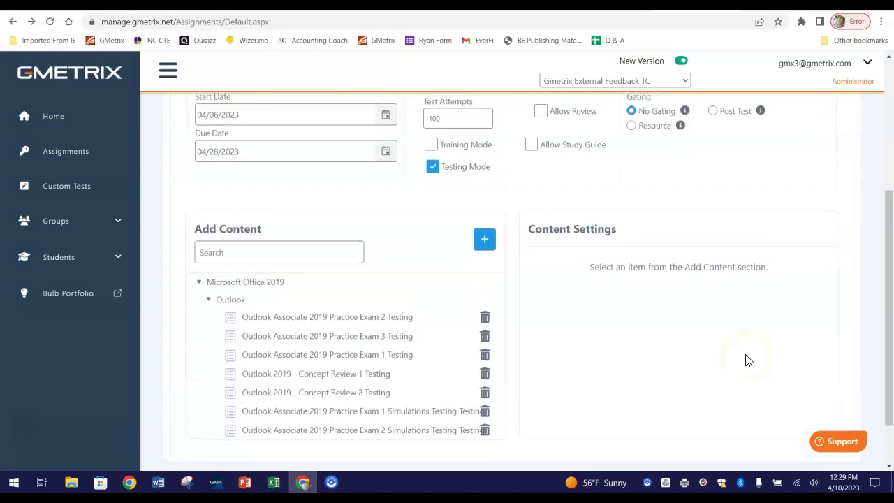
scroll(746, 360, "up", 2)
scroll(746, 360, "up", 2)
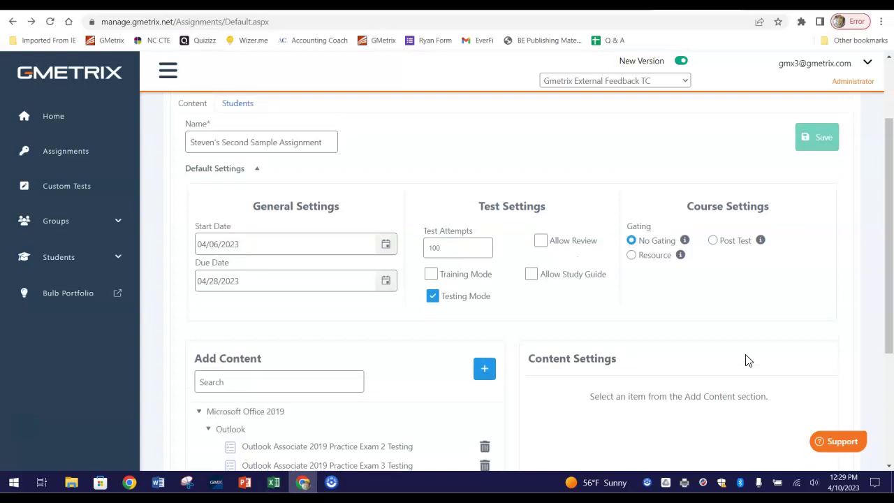
scroll(748, 360, "down", 1)
scroll(748, 361, "up", 1)
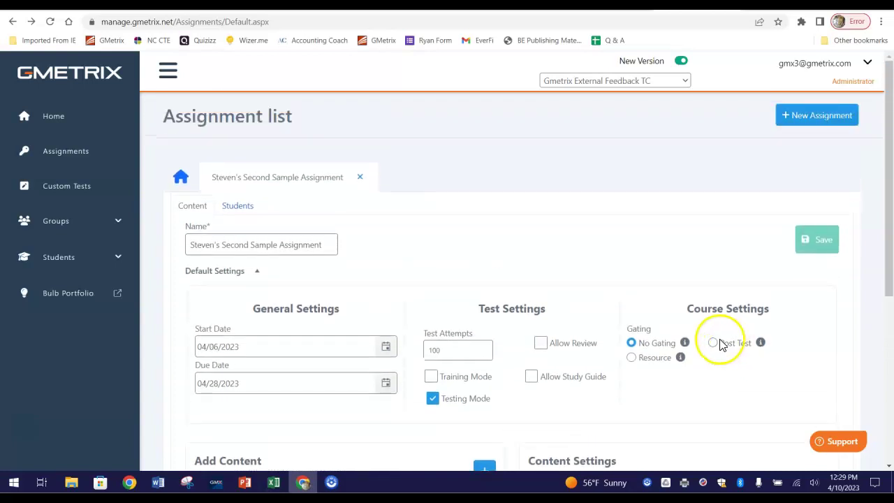
left_click(358, 177)
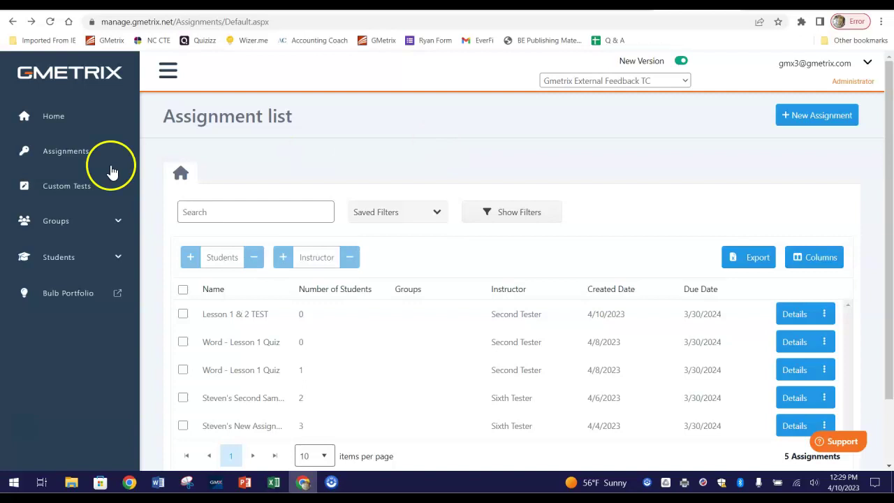
Step: Reload the assignment list and reopen the details of Lesson 1 & 2 TEST to view its settings
left_click(55, 192)
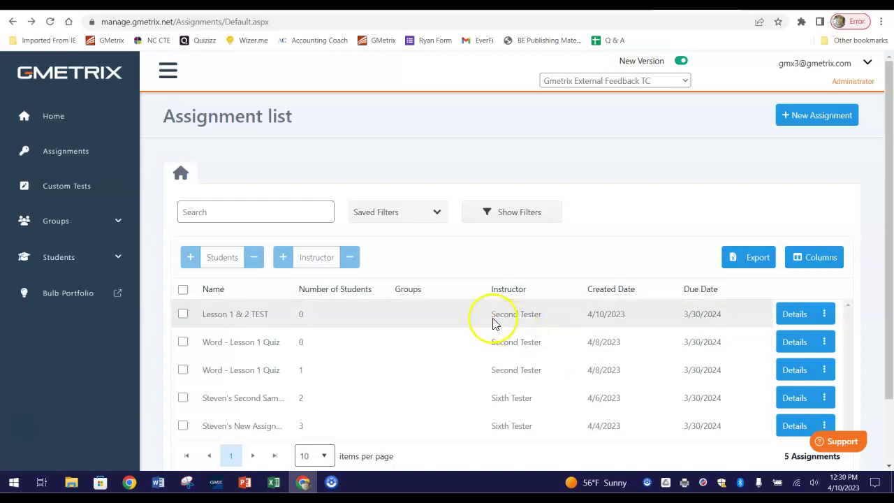
left_click(95, 152)
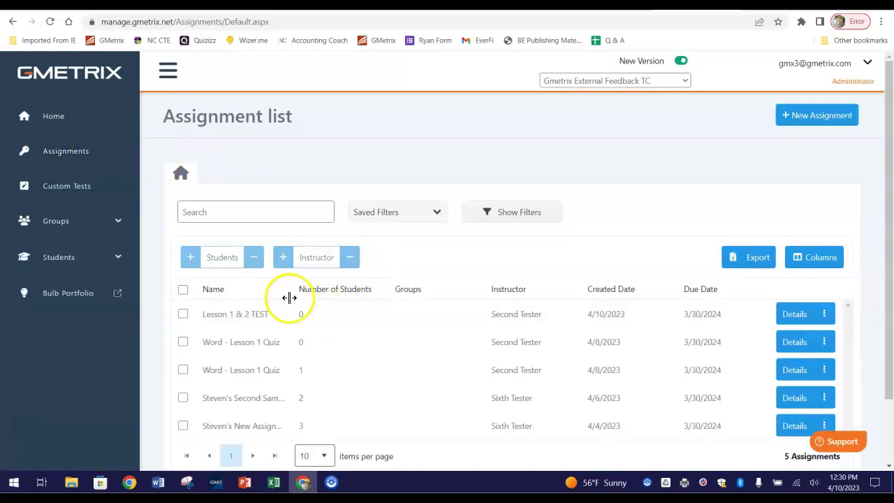
left_click(776, 313)
scroll(634, 277, "down", 2)
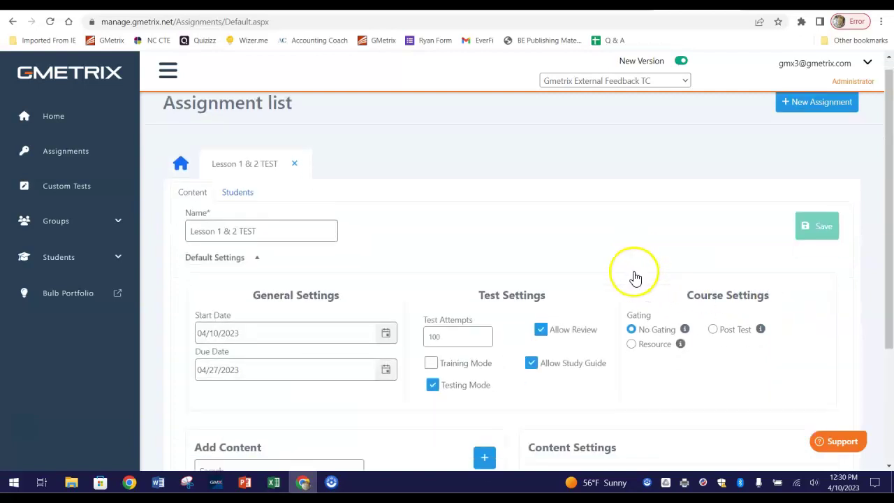